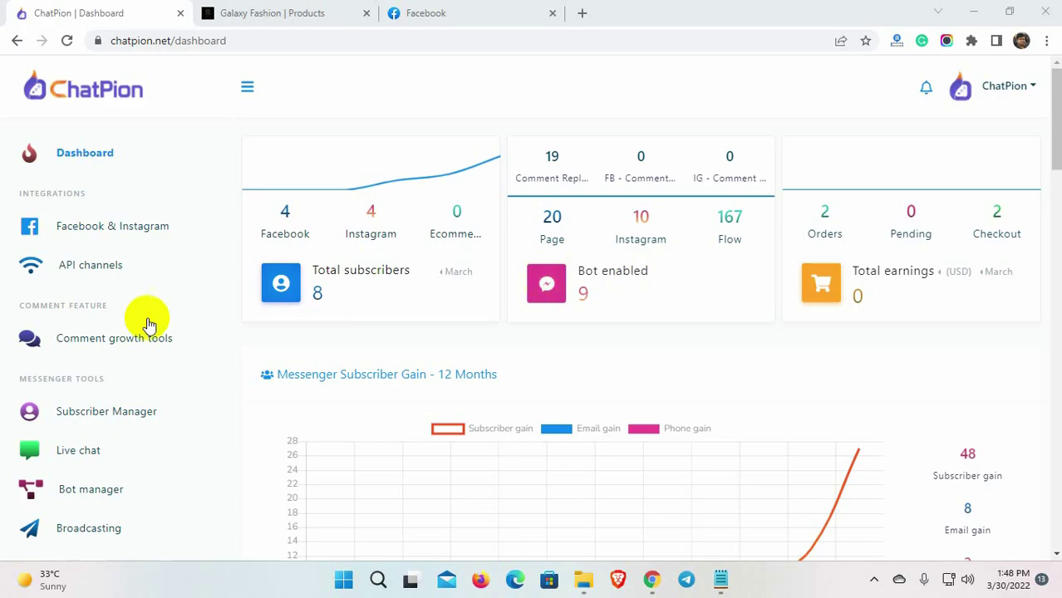
In Bot manager, switch to Instagram, select galaxyfashion99 and open its empty Persistent menu settings.
scroll(126, 424, "down", 3)
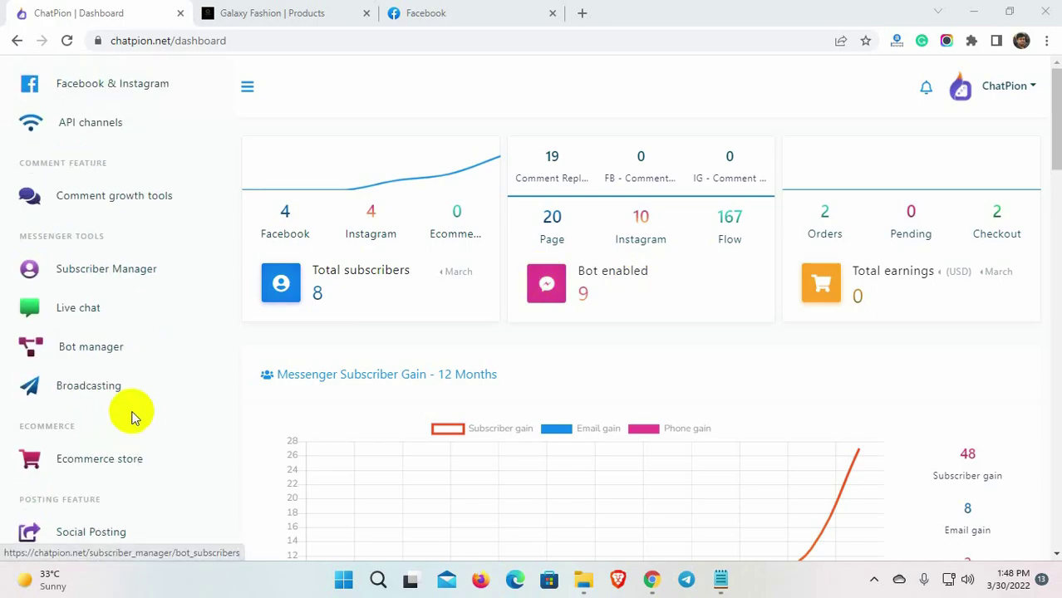
left_click(78, 352)
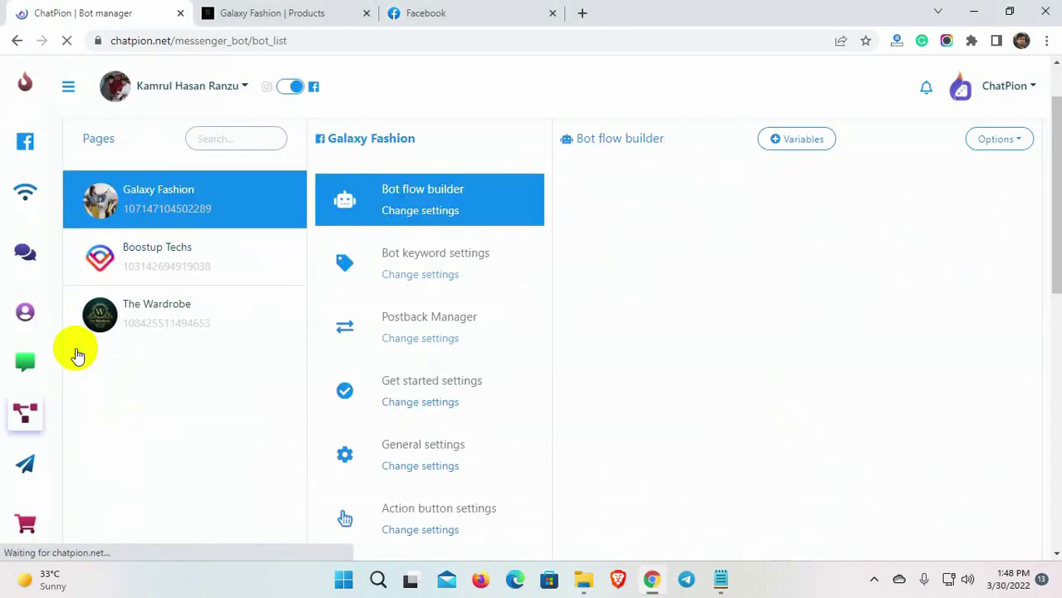
left_click(289, 93)
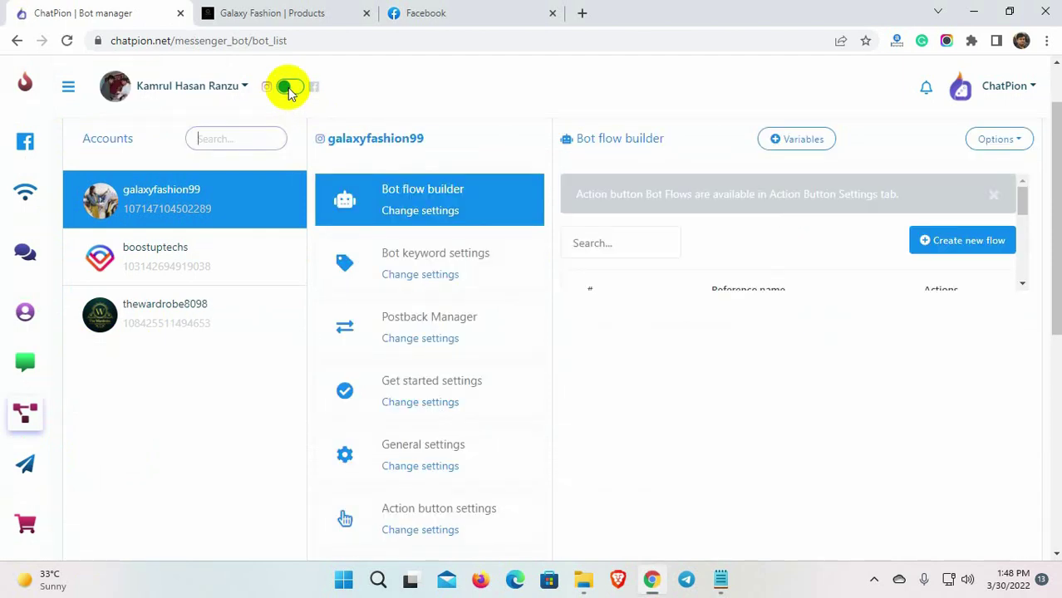
left_click(176, 210)
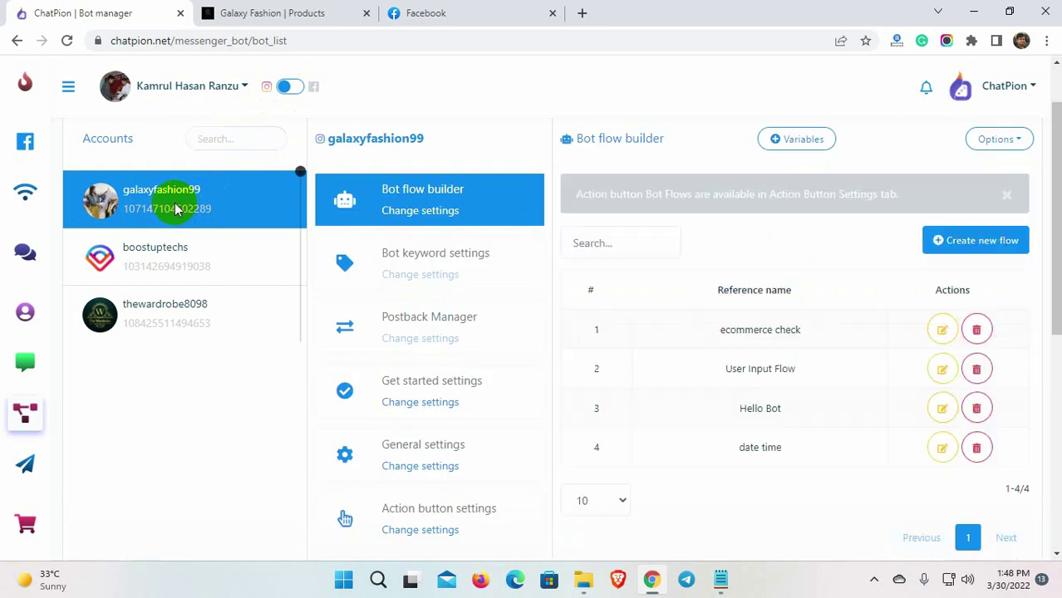
left_click(256, 198)
scroll(478, 277, "down", 3)
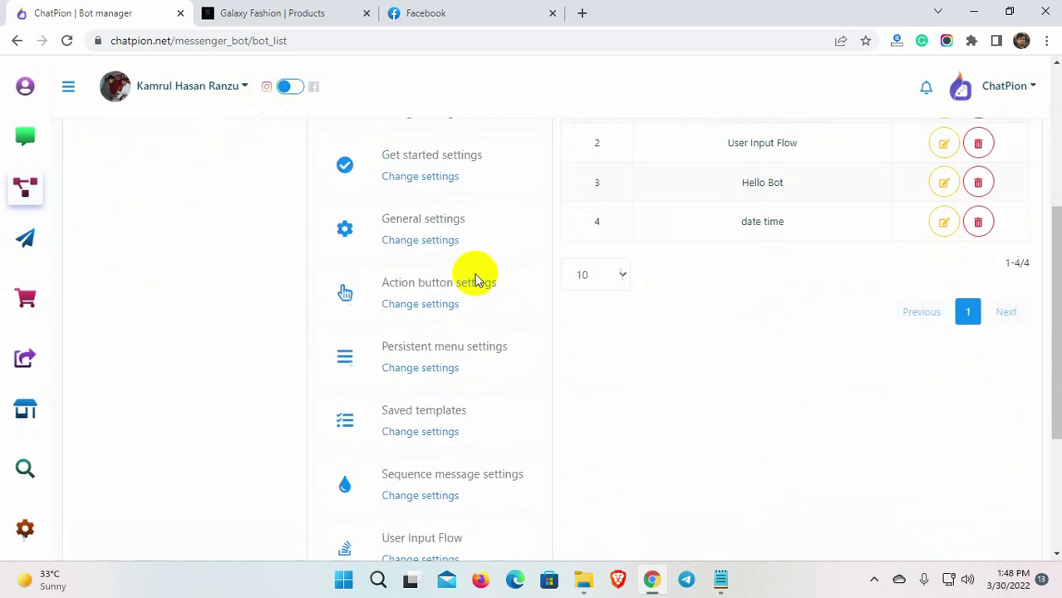
left_click(420, 363)
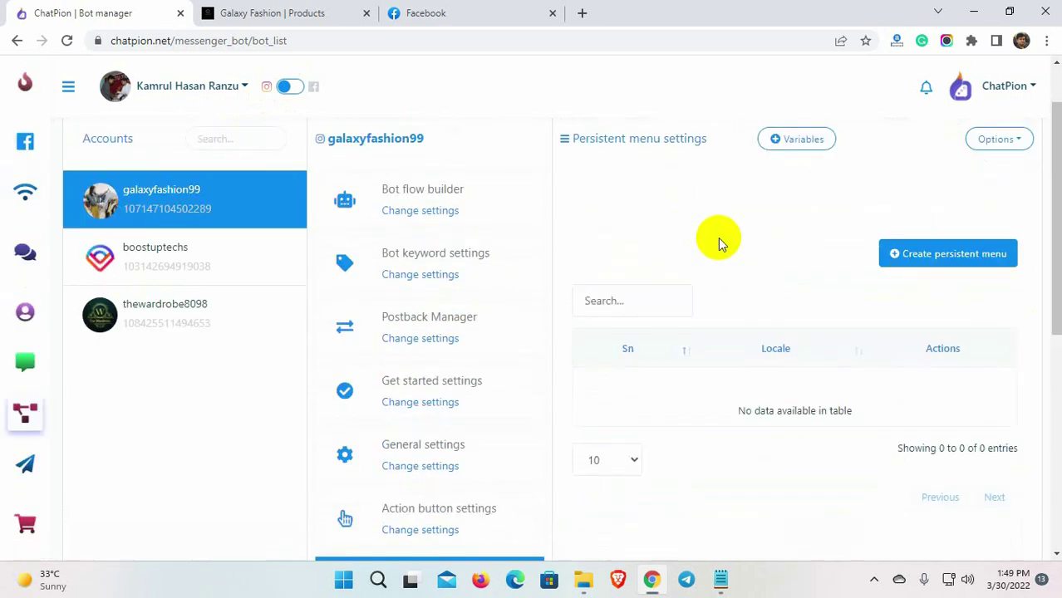
Create a new persistent menu with the locale left at Default.
left_click(952, 258)
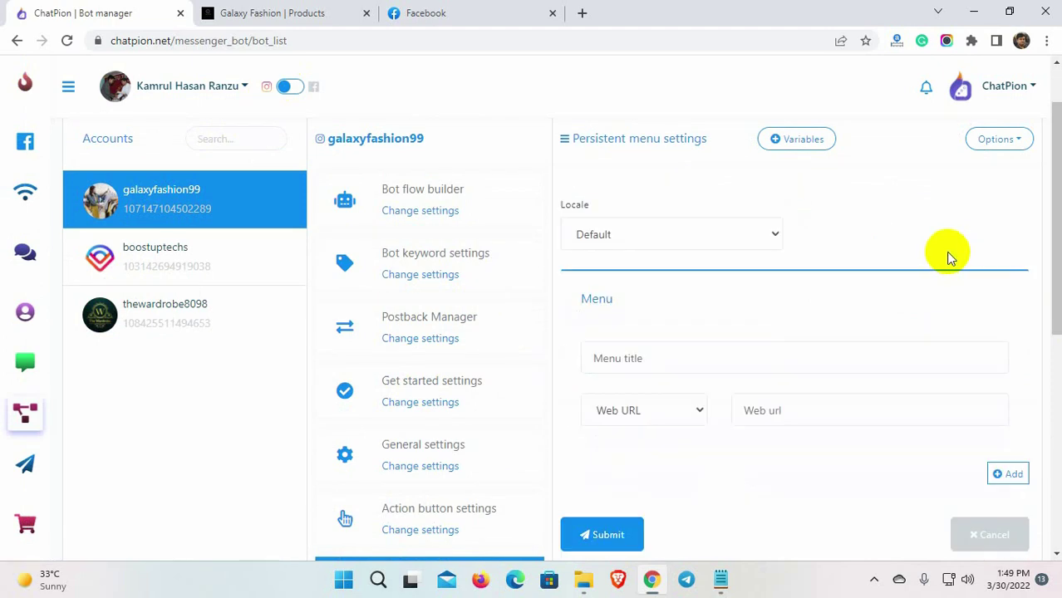
left_click(719, 235)
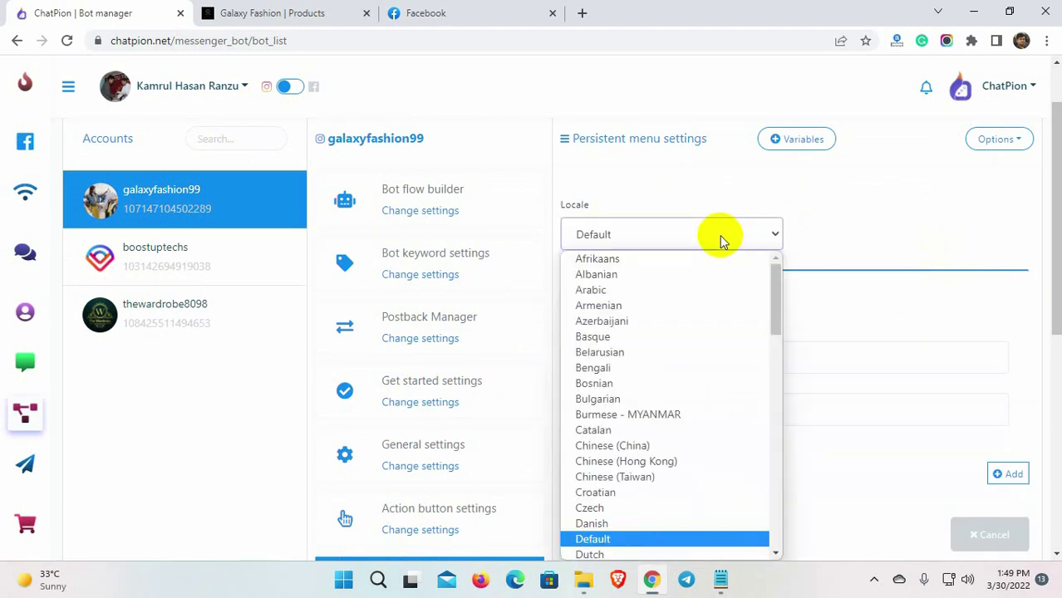
scroll(656, 355, "down", 6)
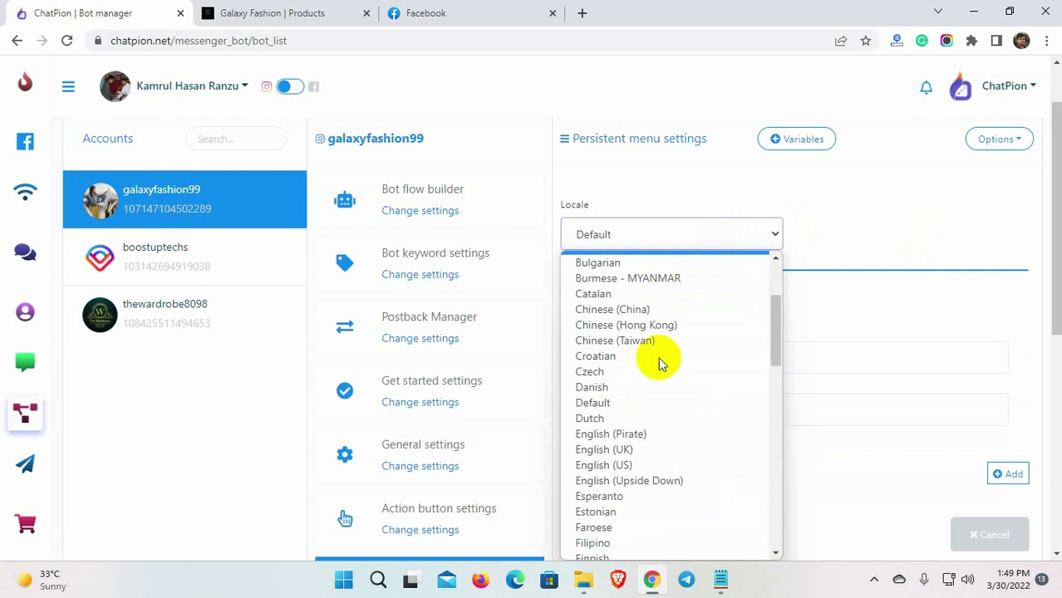
left_click(838, 237)
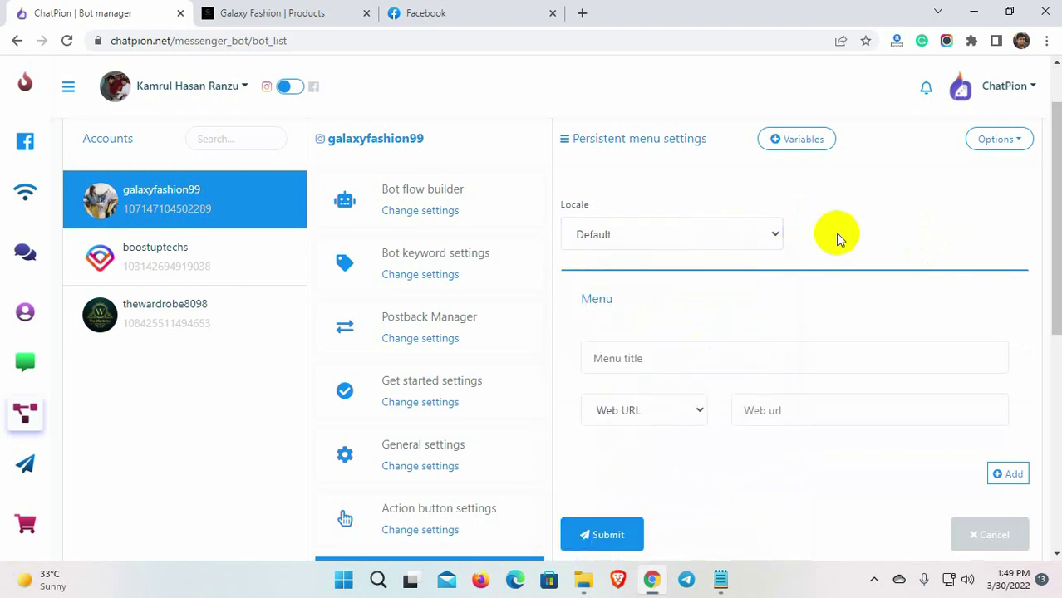
Title the item 'What are your opening time?' as a Post back sending 'date time'.
left_click(654, 359)
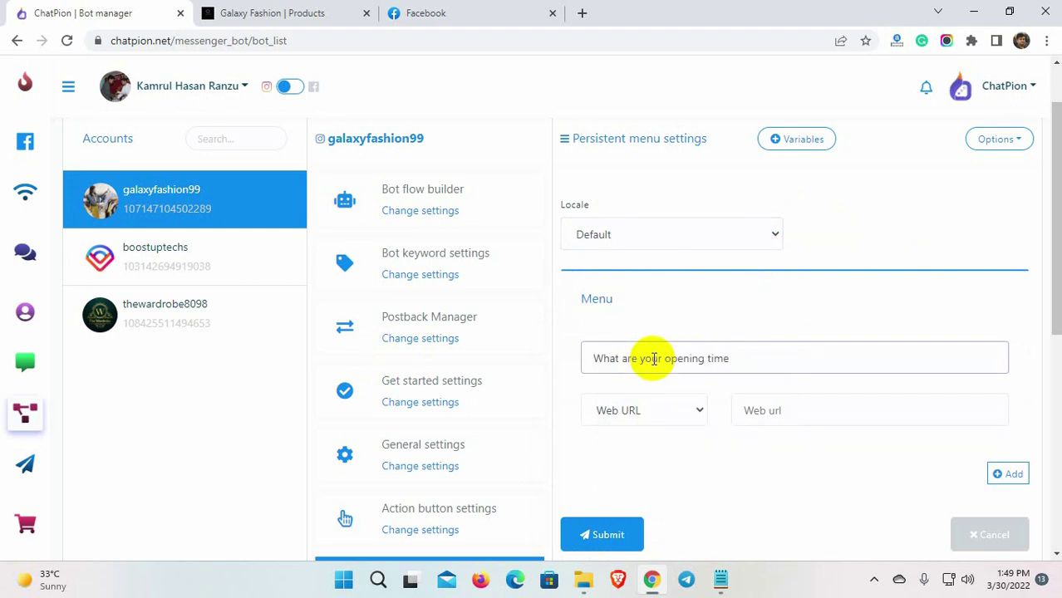
left_click(659, 410)
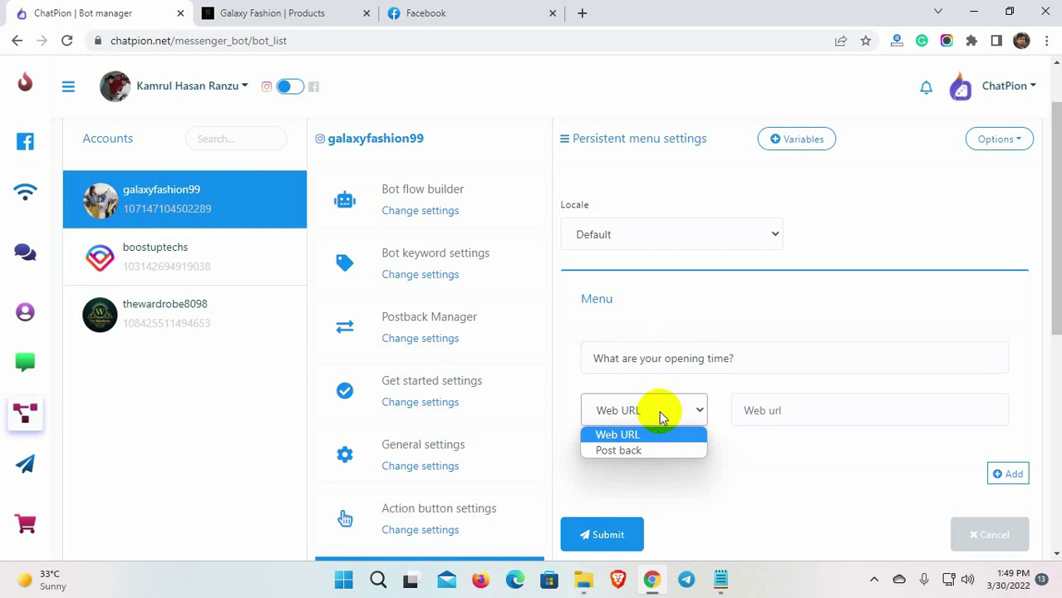
left_click(630, 450)
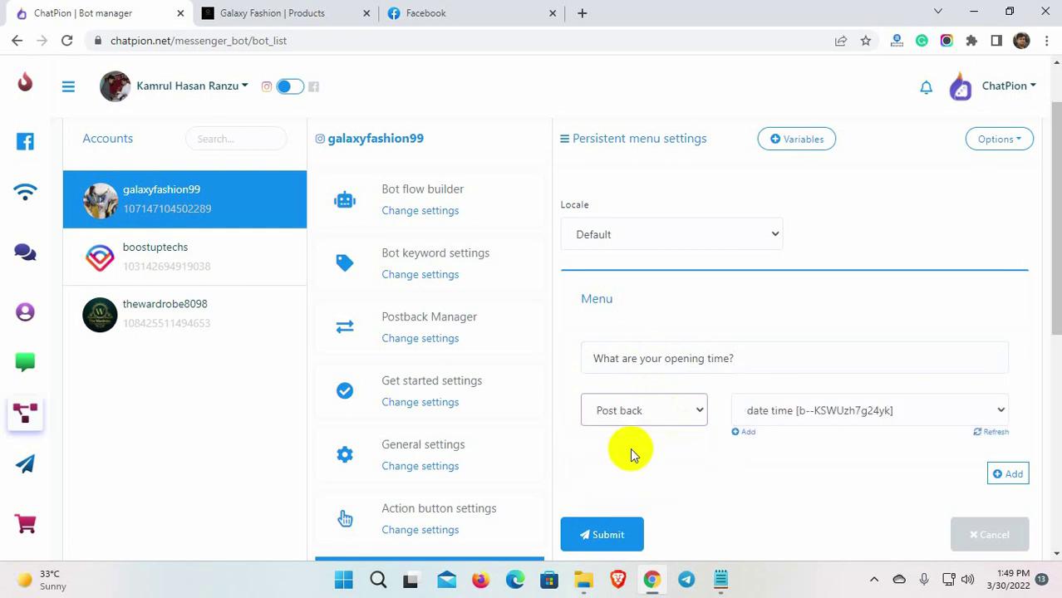
left_click(825, 426)
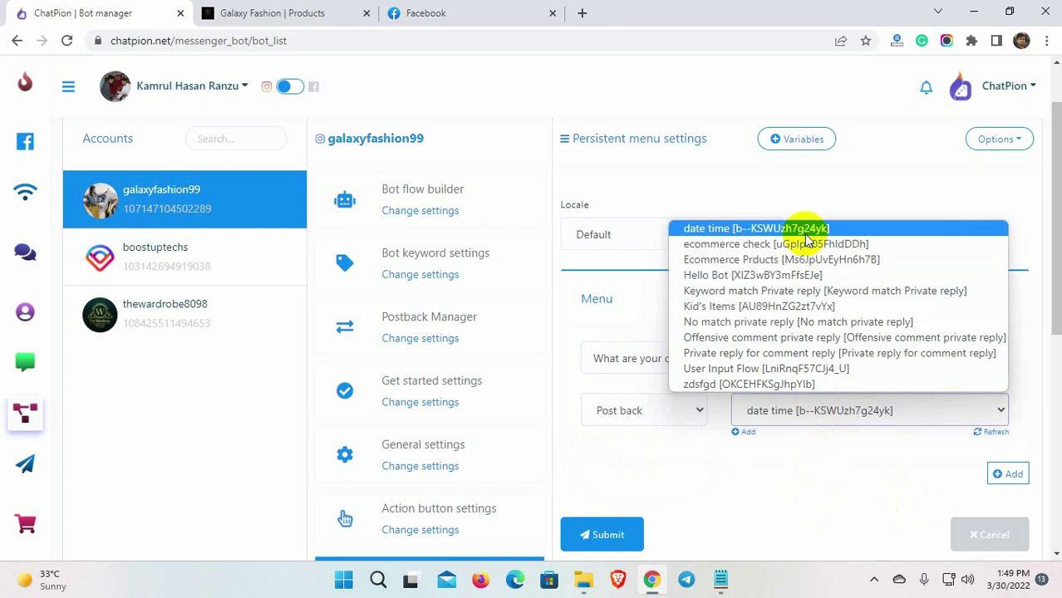
left_click(823, 457)
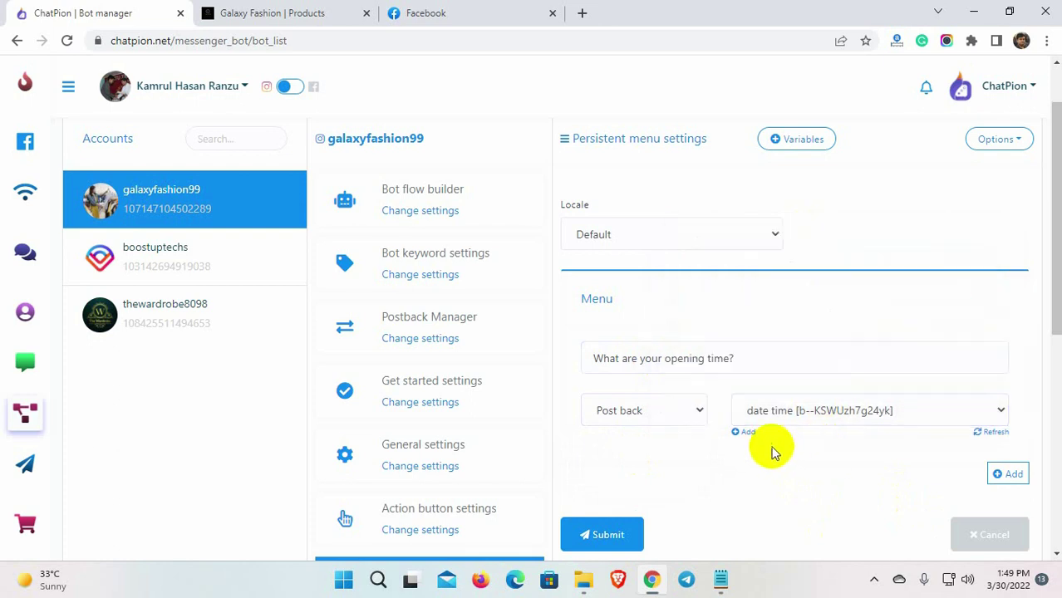
Create a new postback template named 'Opening Hours', leaving labels and sequence campaign unset.
left_click(743, 433)
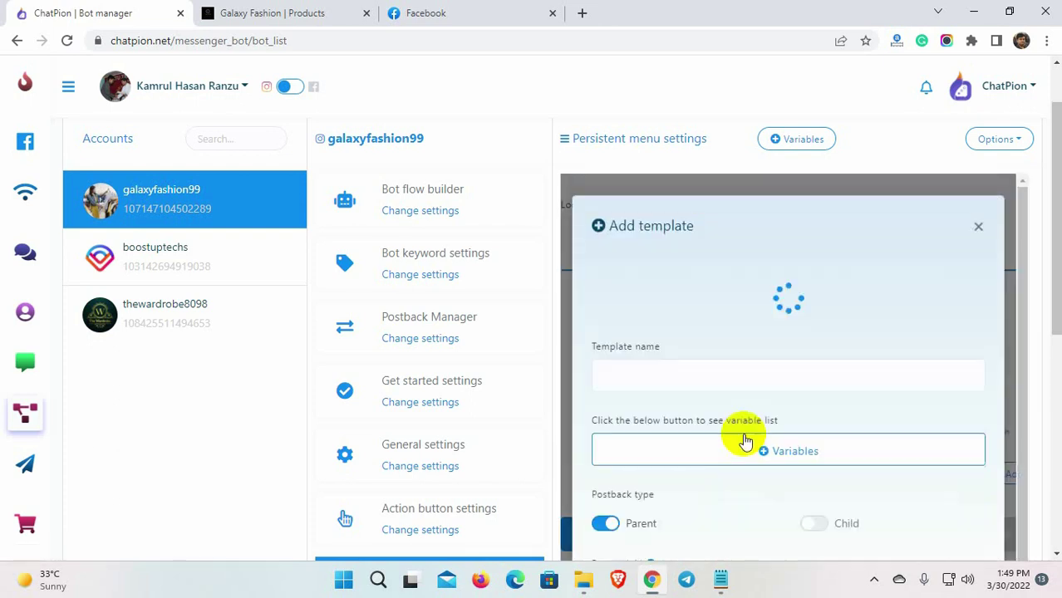
left_click(703, 296)
type("Opening ")
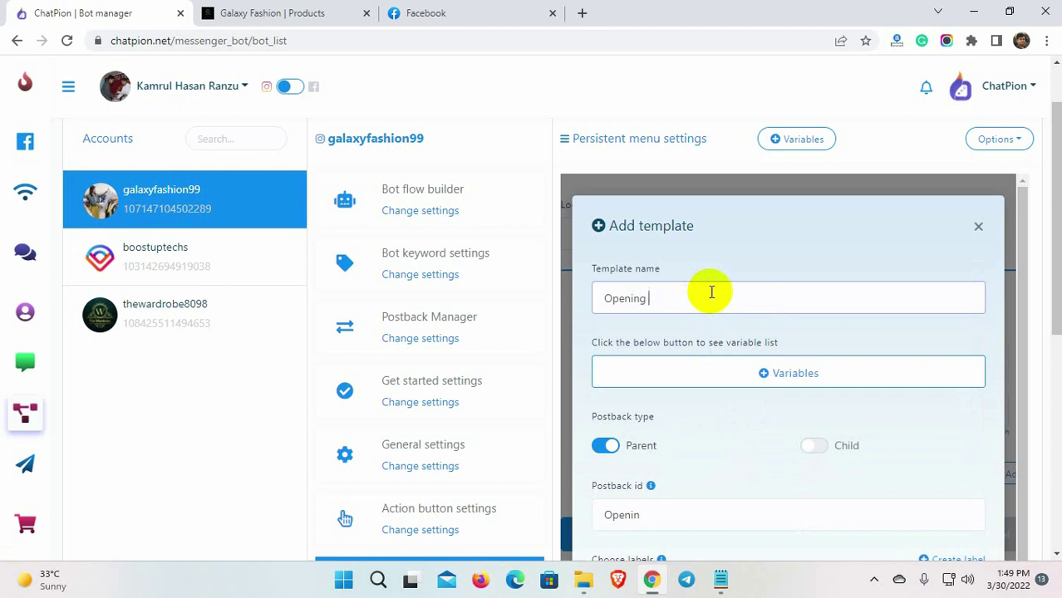
type("Hours")
scroll(716, 453, "down", 1)
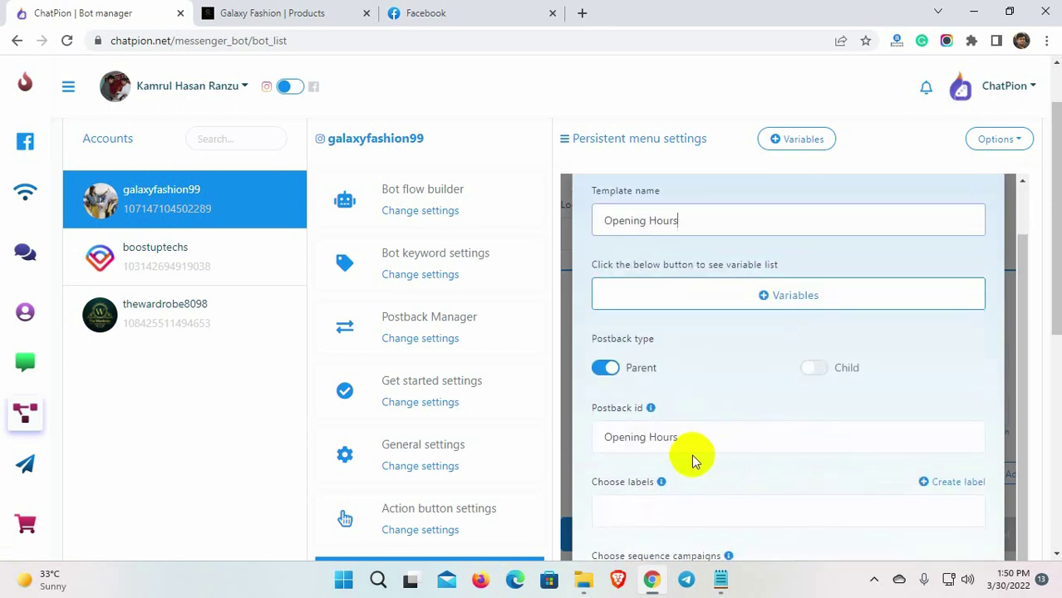
left_click(714, 472)
scroll(716, 476, "down", 2)
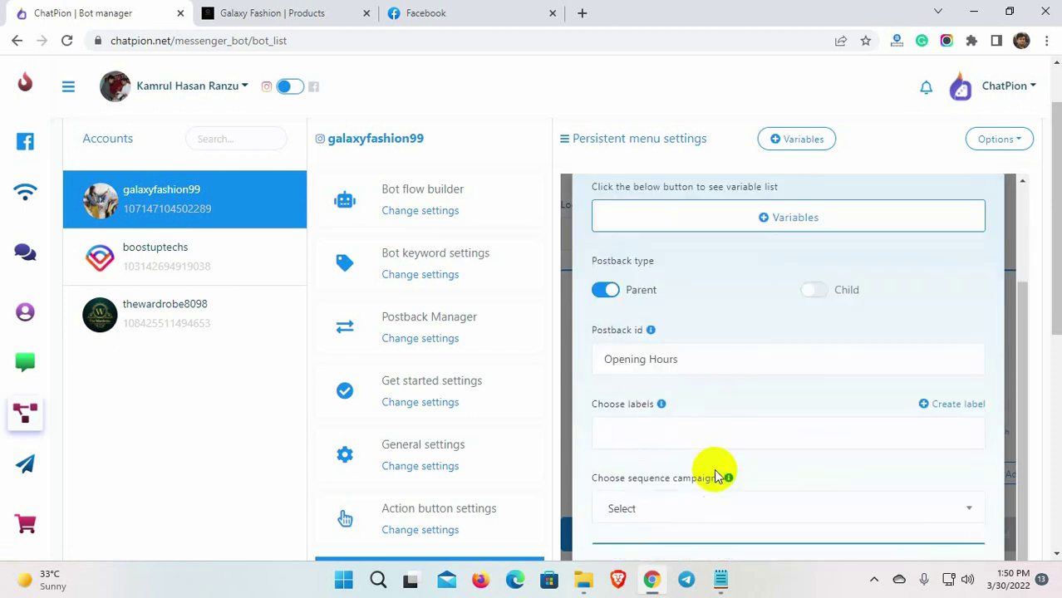
left_click(675, 359)
left_click(747, 329)
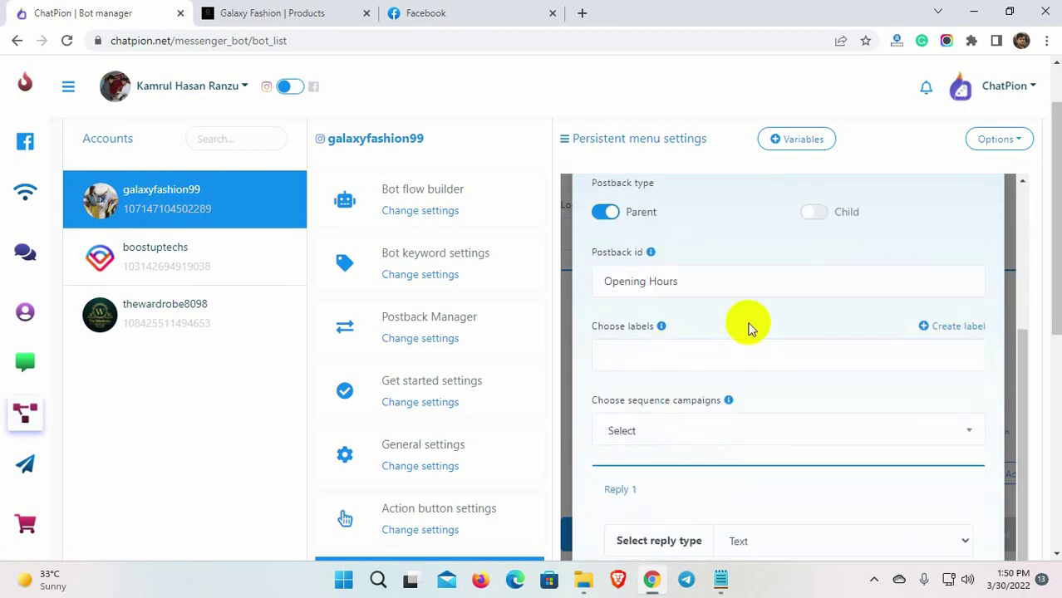
left_click(704, 432)
left_click(704, 433)
scroll(702, 440, "down", 2)
scroll(702, 445, "down", 1)
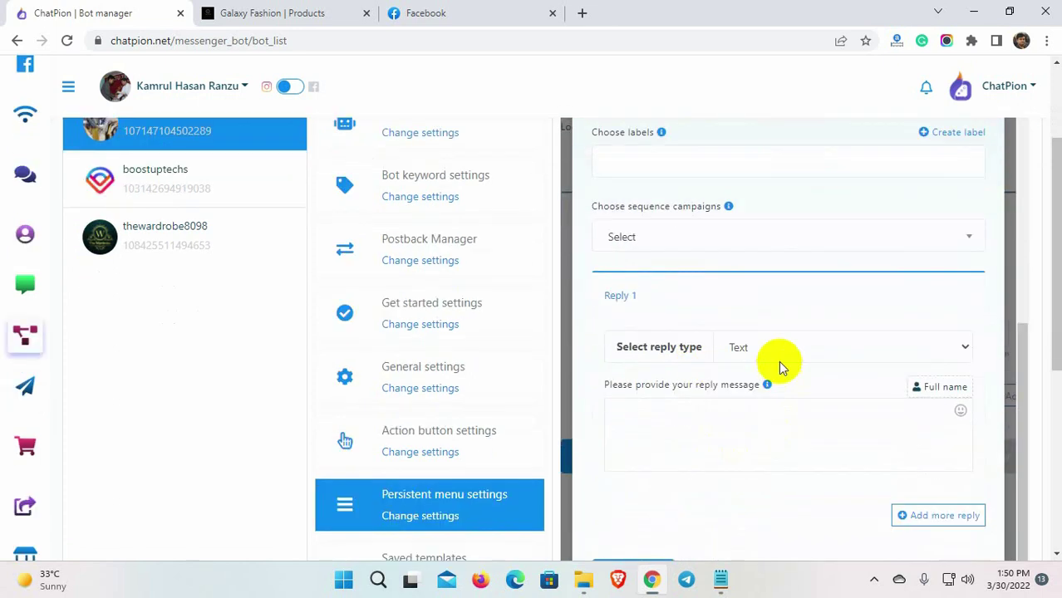
Add a Text reply saying open 8 am until 10 Pm, 7 days a week, and submit the template.
left_click(773, 349)
left_click(756, 370)
left_click(704, 417)
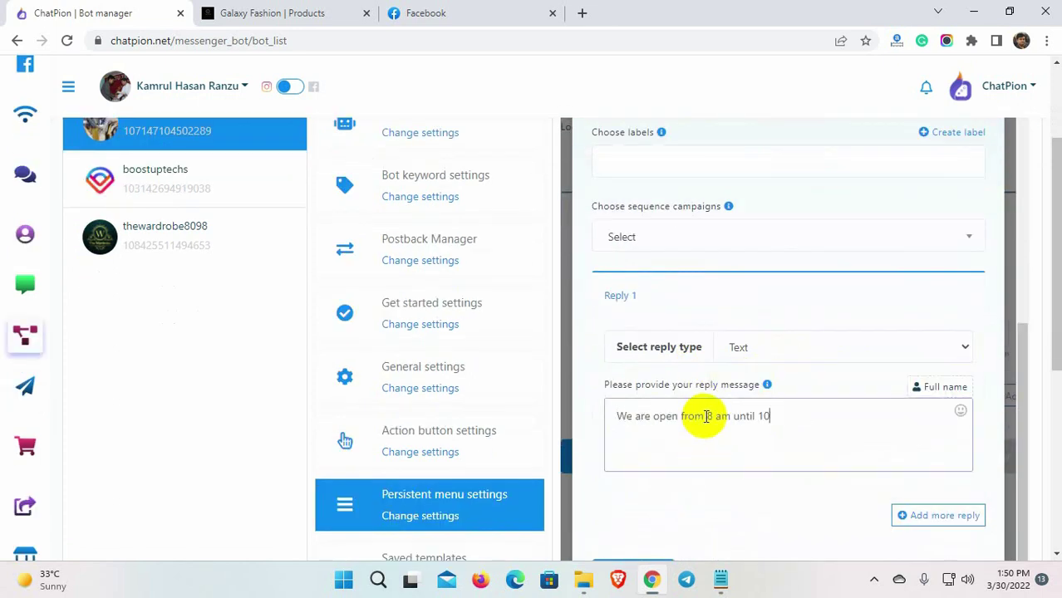
type(". 7 days a week")
scroll(698, 423, "down", 2)
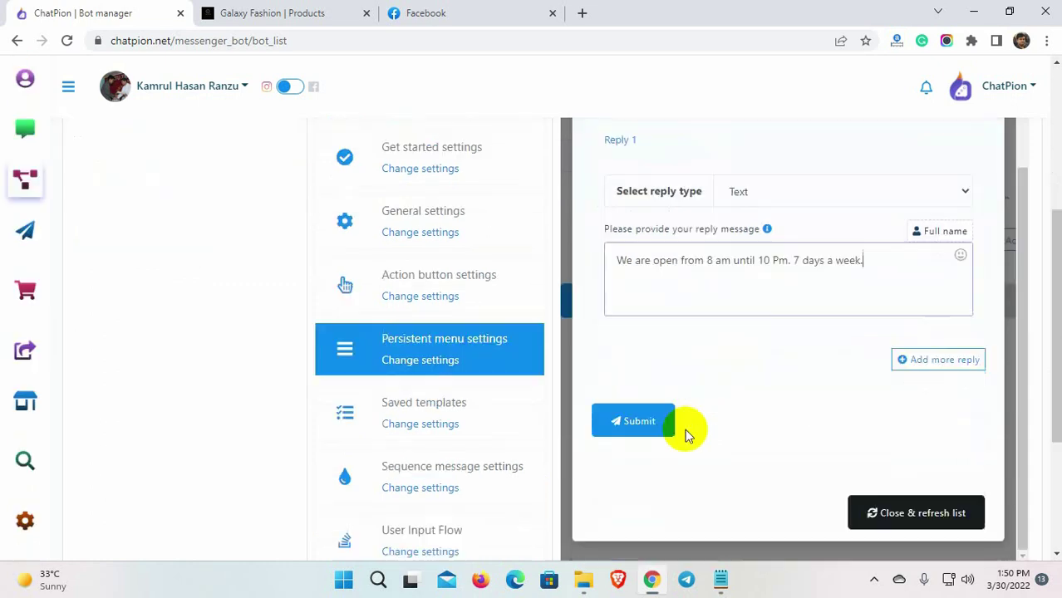
left_click(648, 433)
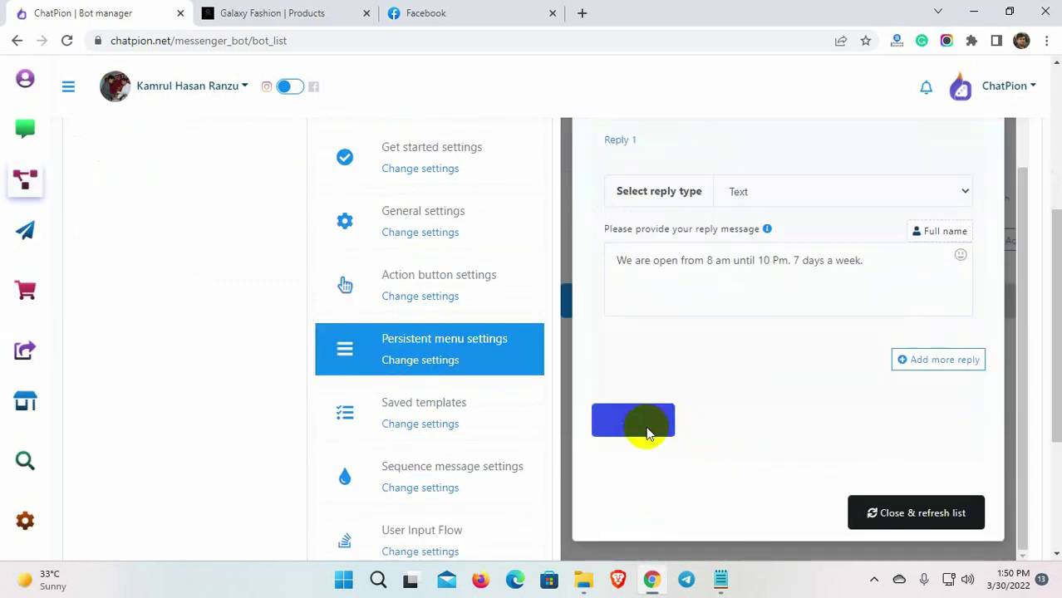
left_click(787, 316)
scroll(777, 417, "down", 2)
scroll(917, 487, "down", 2)
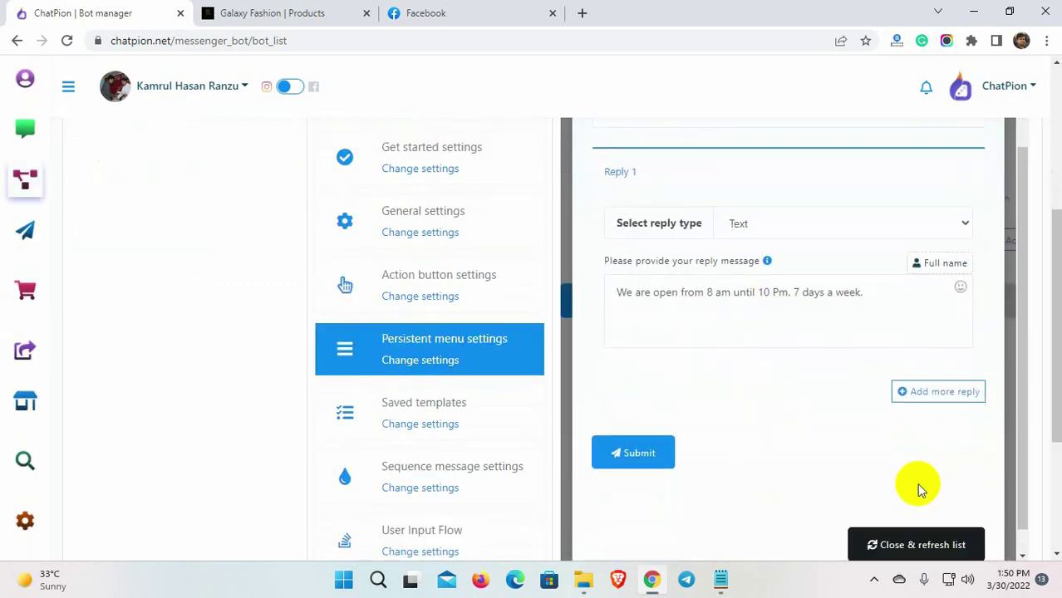
Refresh the template list and add a second item titled 'What Products do you have?', fixing the spelling.
left_click(925, 514)
scroll(814, 439, "up", 3)
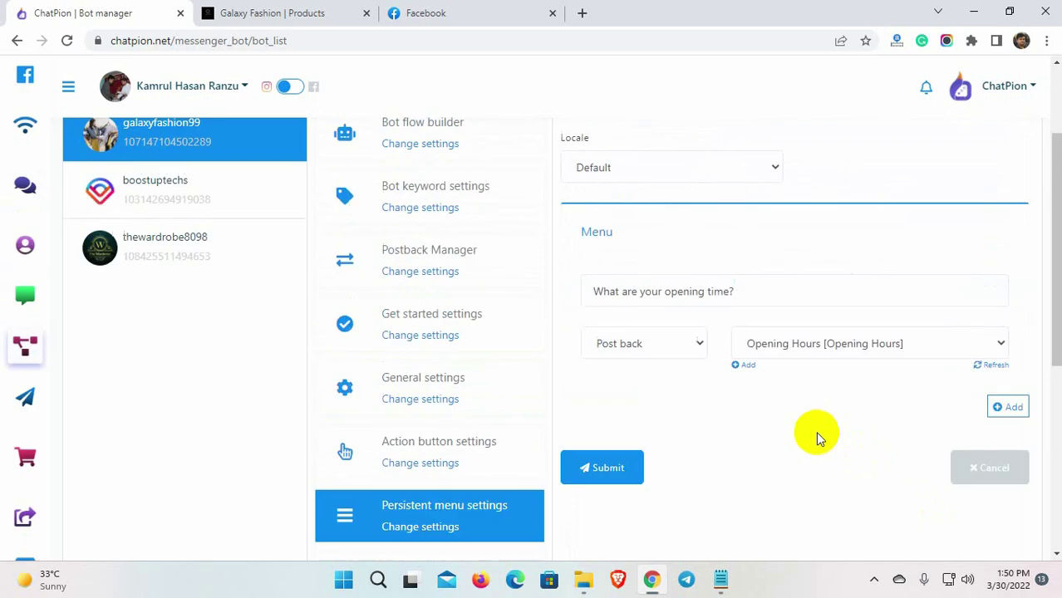
scroll(814, 493, "down", 1)
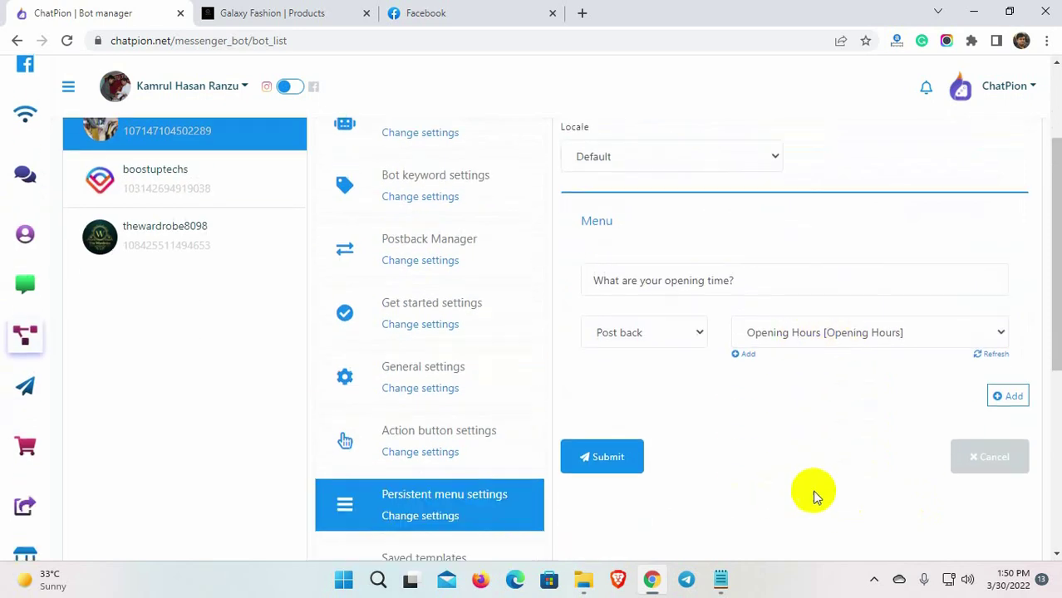
left_click(1009, 398)
scroll(831, 397, "down", 1)
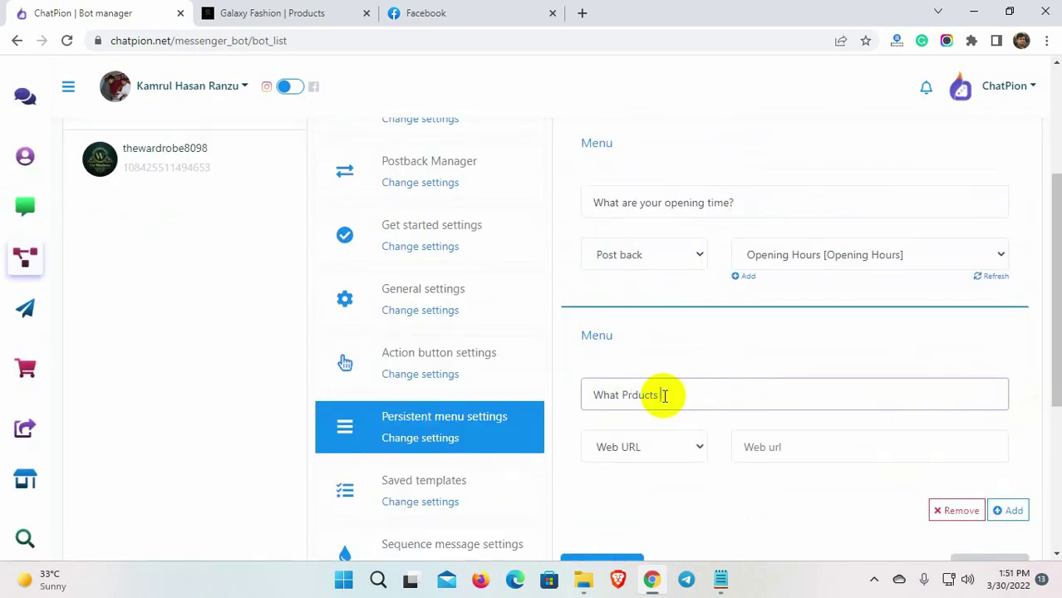
type("?")
right_click(641, 395)
left_click(656, 444)
Make the second item a Post back using the 'ecommerce check' template.
left_click(660, 446)
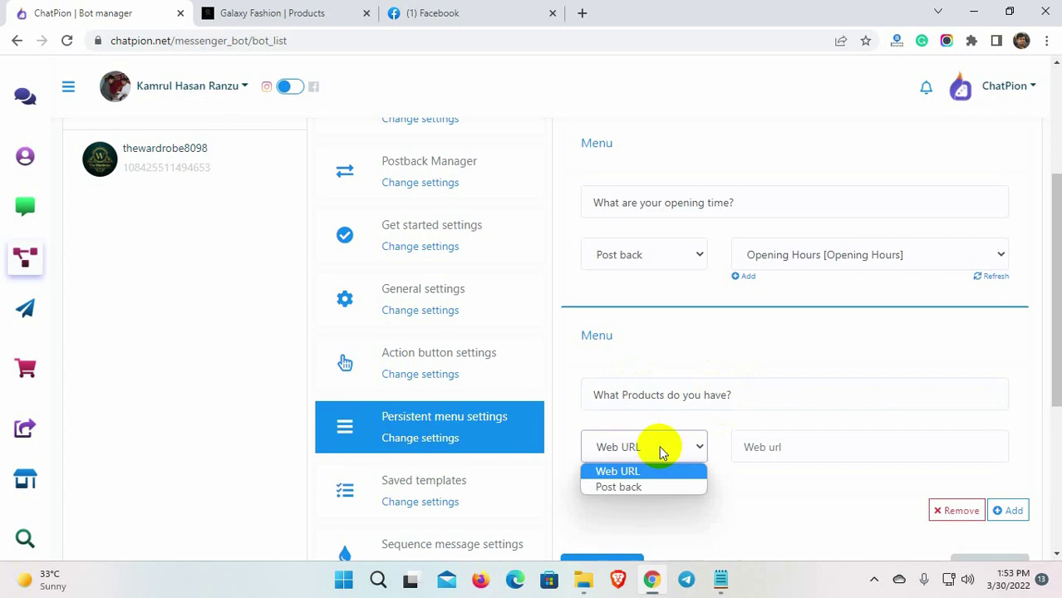
left_click(617, 486)
left_click(836, 449)
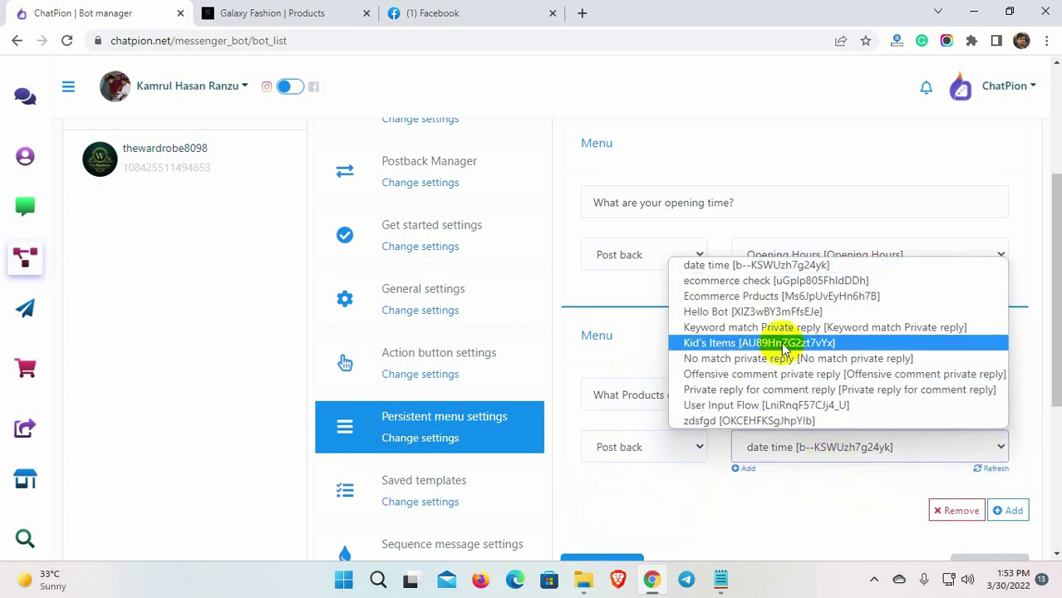
left_click(771, 281)
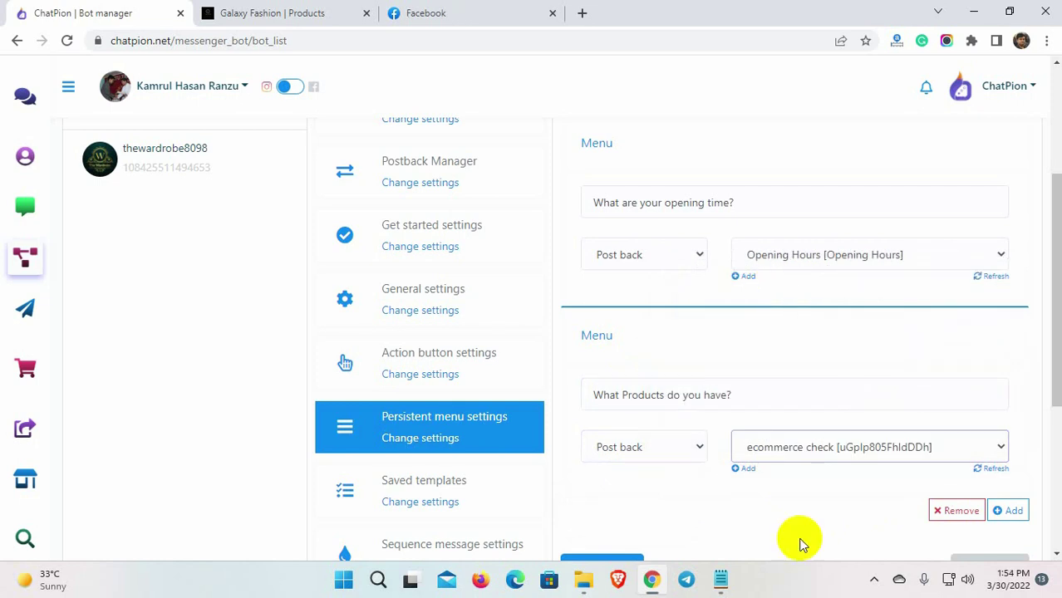
scroll(790, 515, "down", 2)
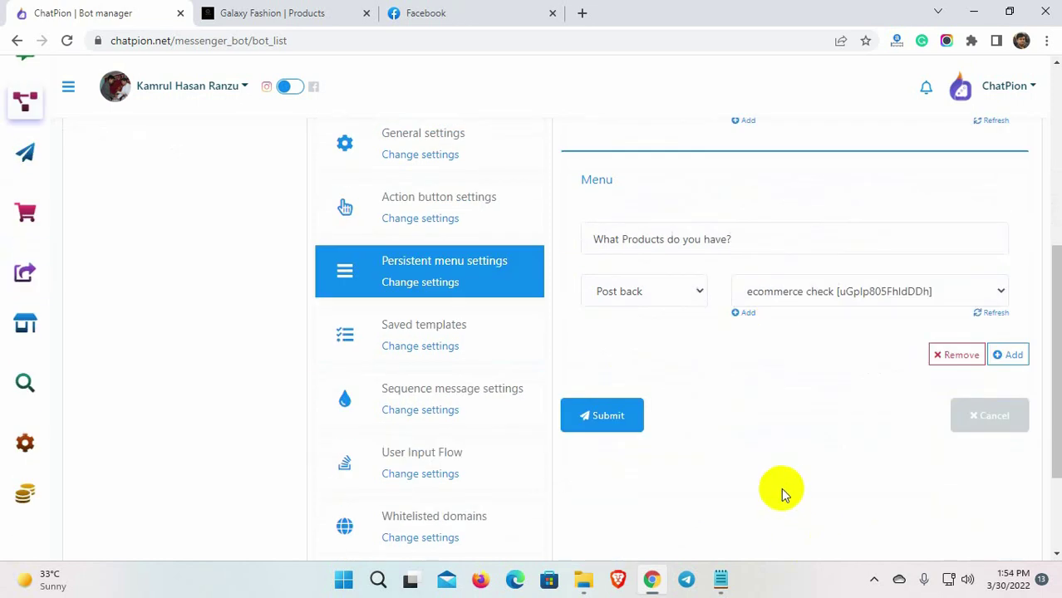
Add a third item titled 'eCommerce Website' with the Web URL type.
left_click(1011, 357)
scroll(711, 423, "down", 1)
left_click(673, 355)
type("eCommerce Website")
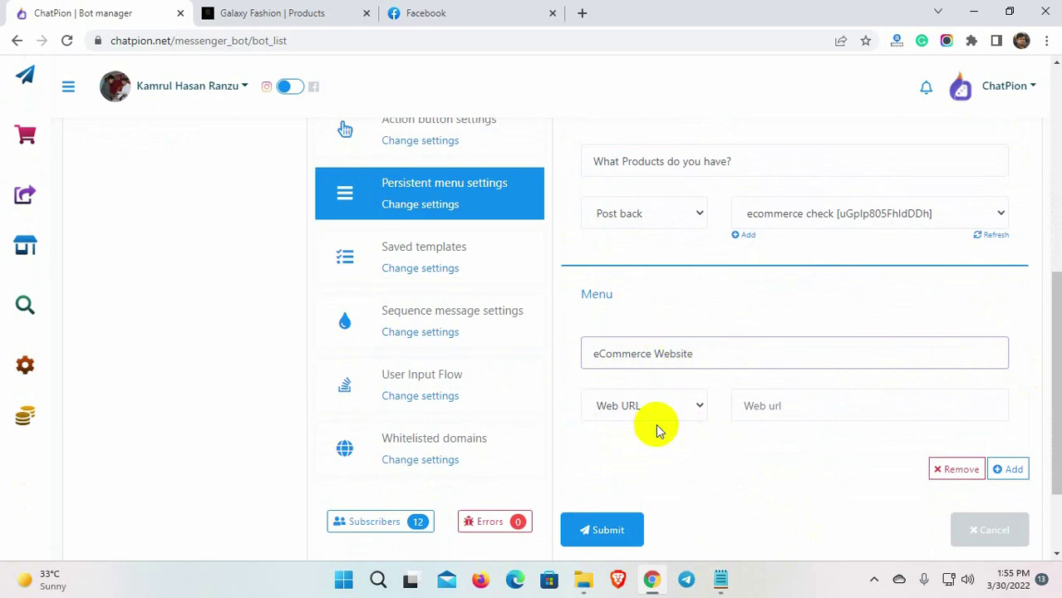
left_click(681, 409)
left_click(665, 429)
Paste the store URL copied from Notepad into the Web url field and submit the menu.
left_click(773, 420)
left_click(720, 579)
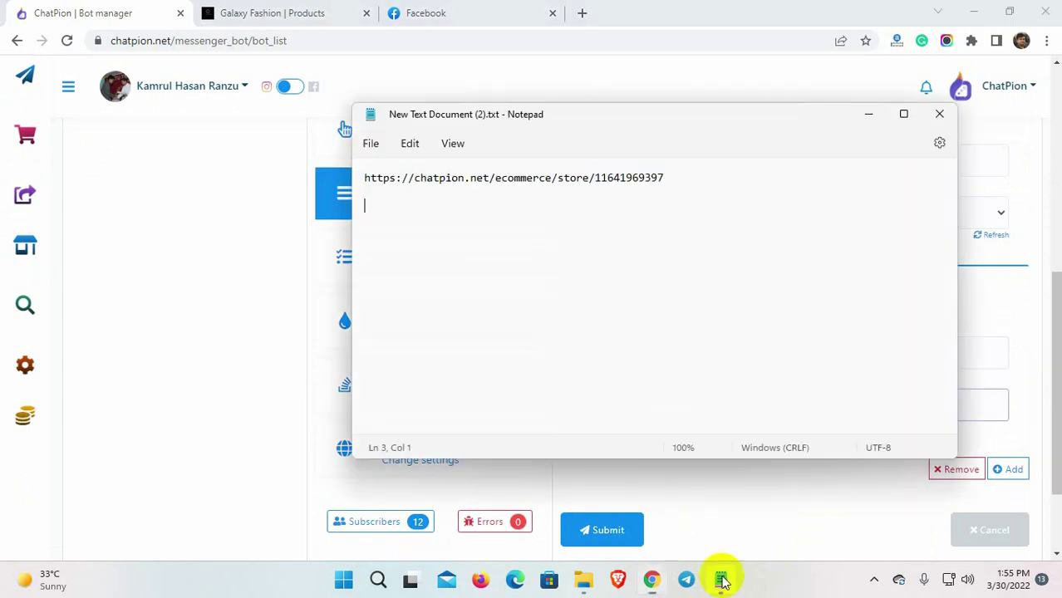
triple_click(392, 184)
key("ctrl+c")
key("alt+Tab")
key("ctrl+v")
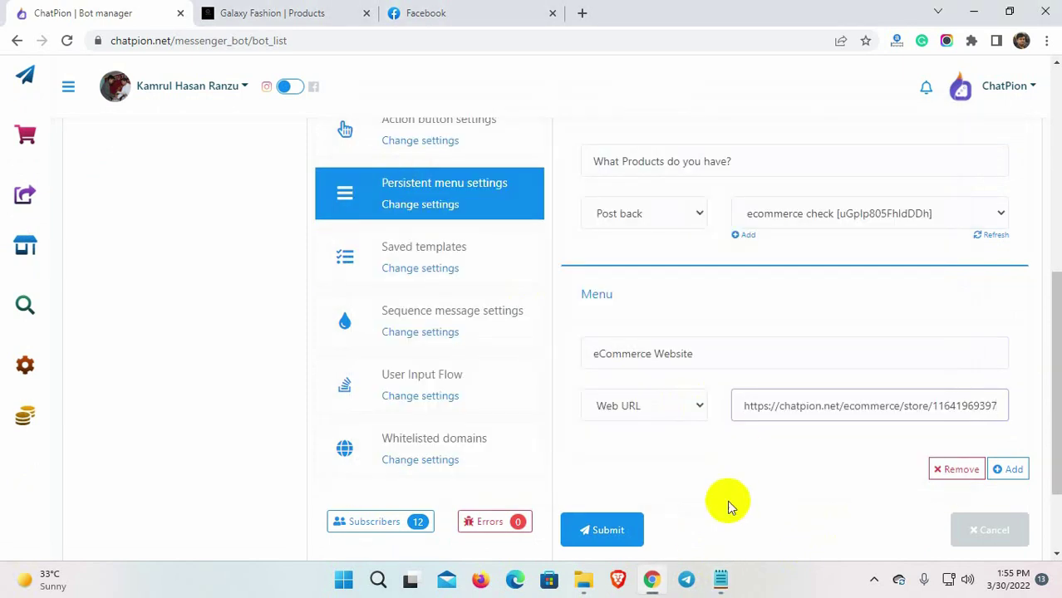
scroll(727, 482, "down", 1)
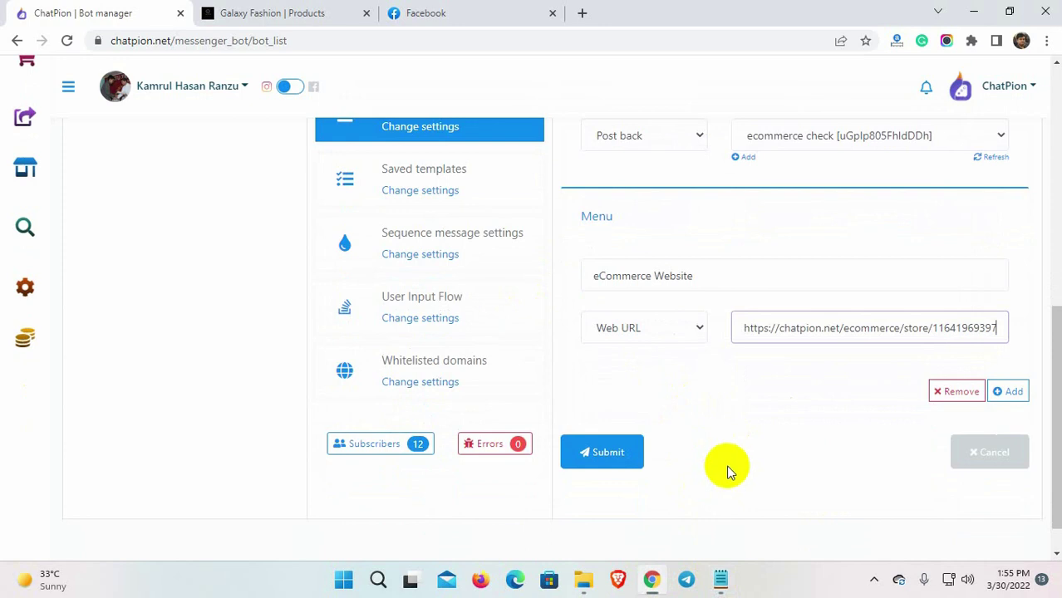
left_click(605, 456)
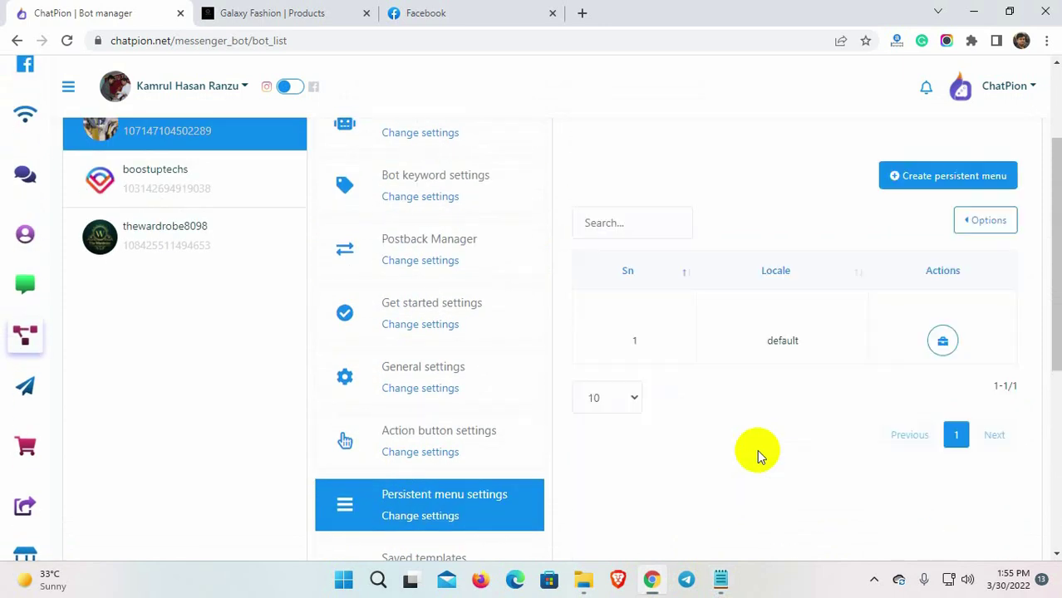
Publish the default-locale persistent menu from the Options button.
scroll(757, 449, "up", 2)
scroll(757, 450, "down", 2)
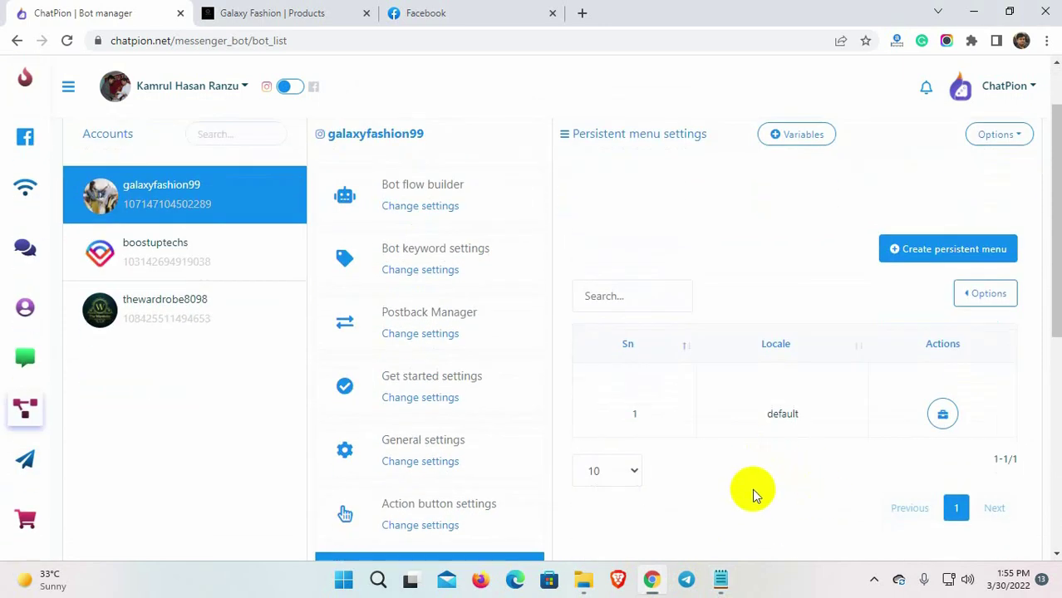
left_click(983, 295)
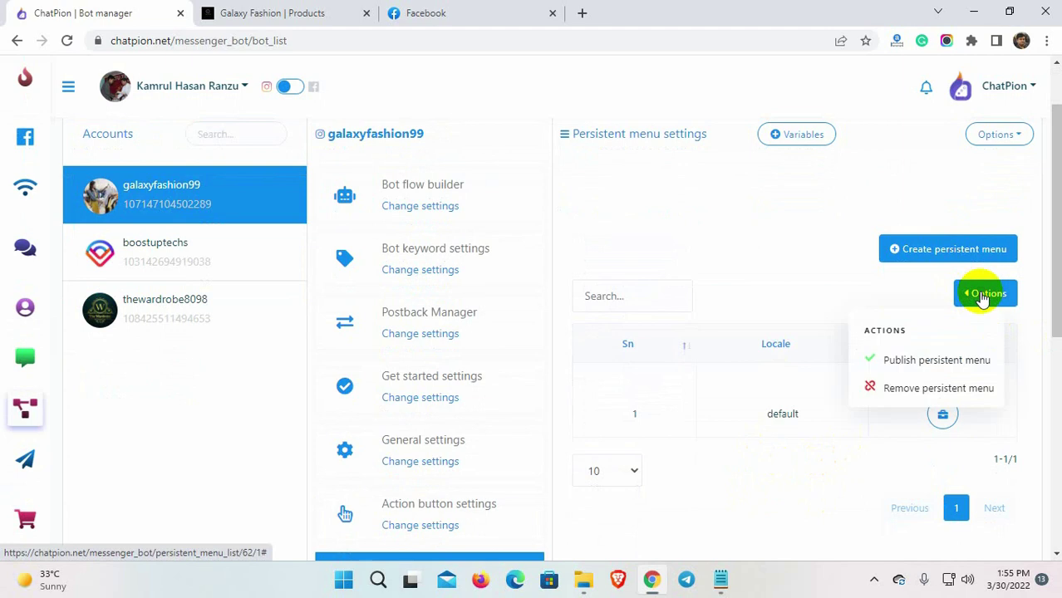
left_click(918, 362)
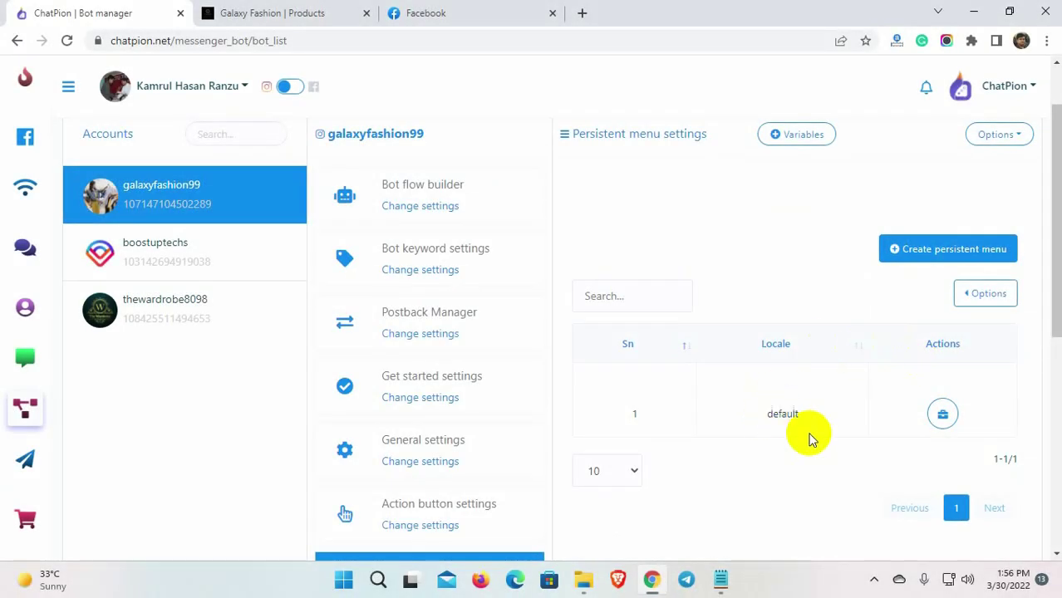
Switch to Facebook pages and open Galaxy Fashion's Persistent menu settings.
scroll(802, 434, "down", 2)
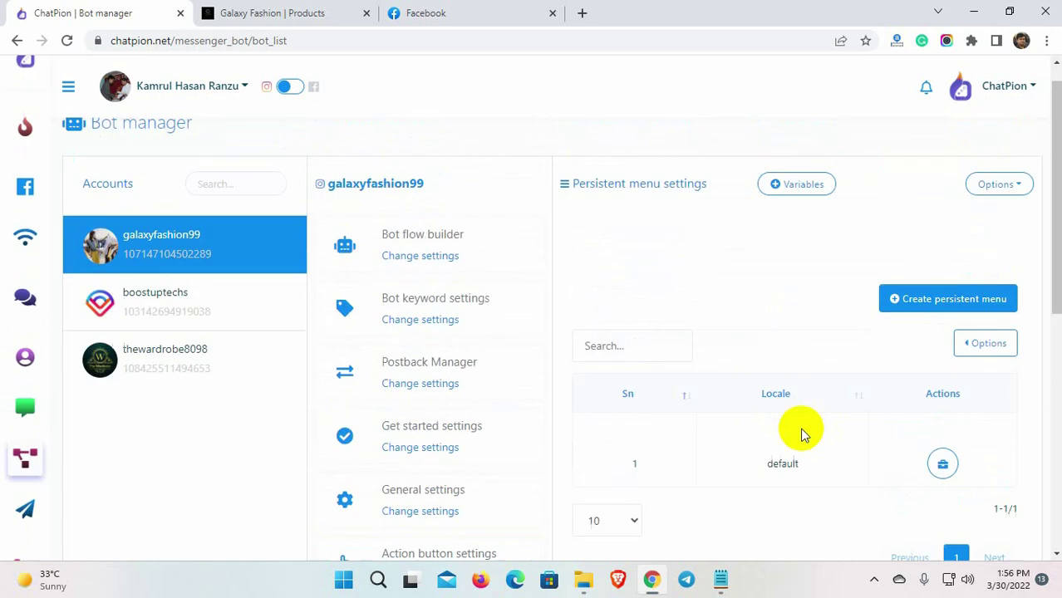
scroll(802, 430, "up", 1)
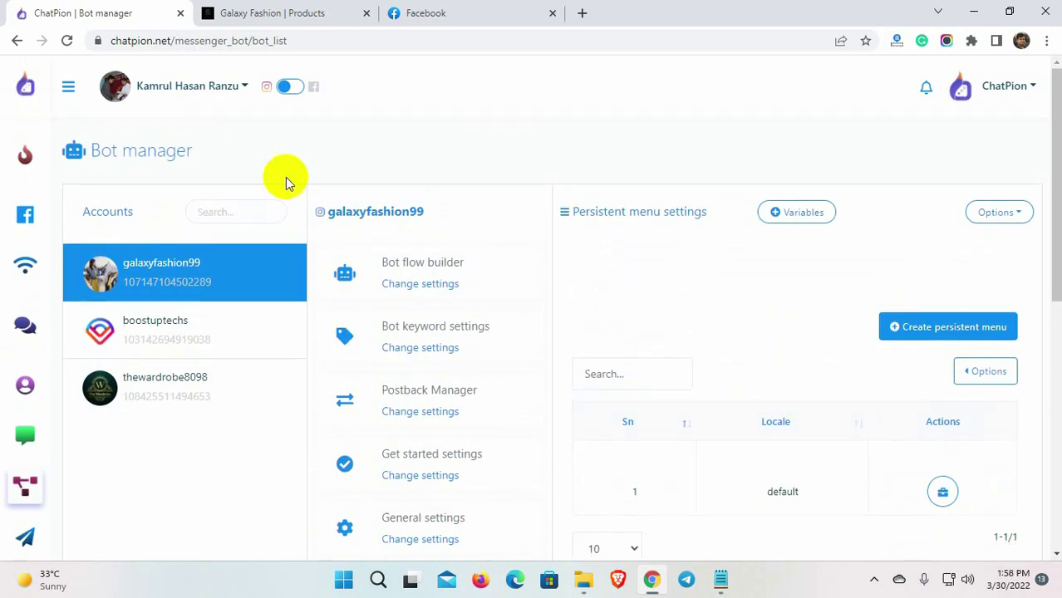
left_click(290, 88)
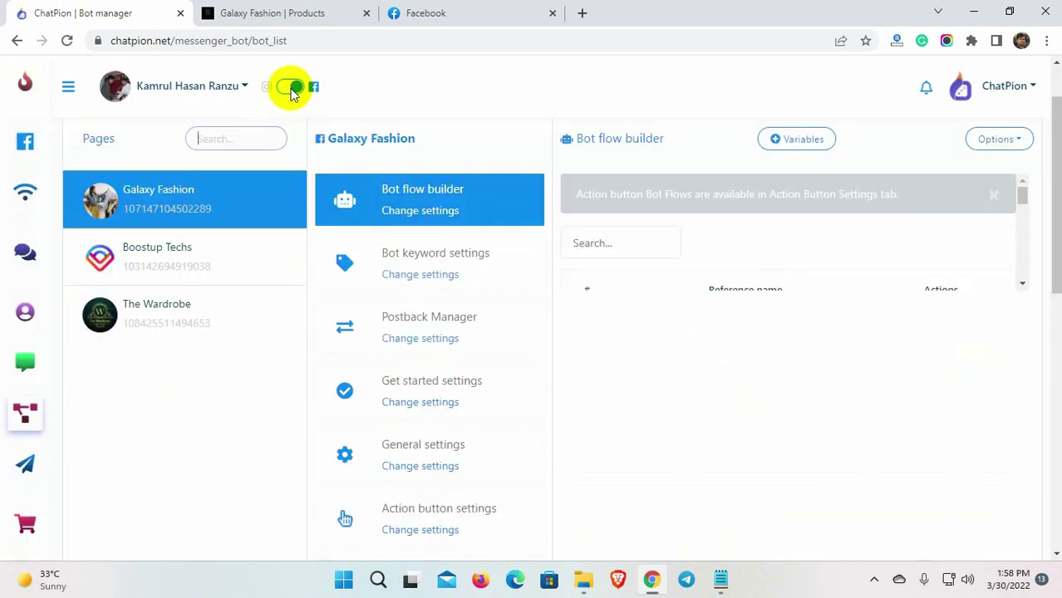
scroll(408, 349, "up", 1)
left_click(166, 283)
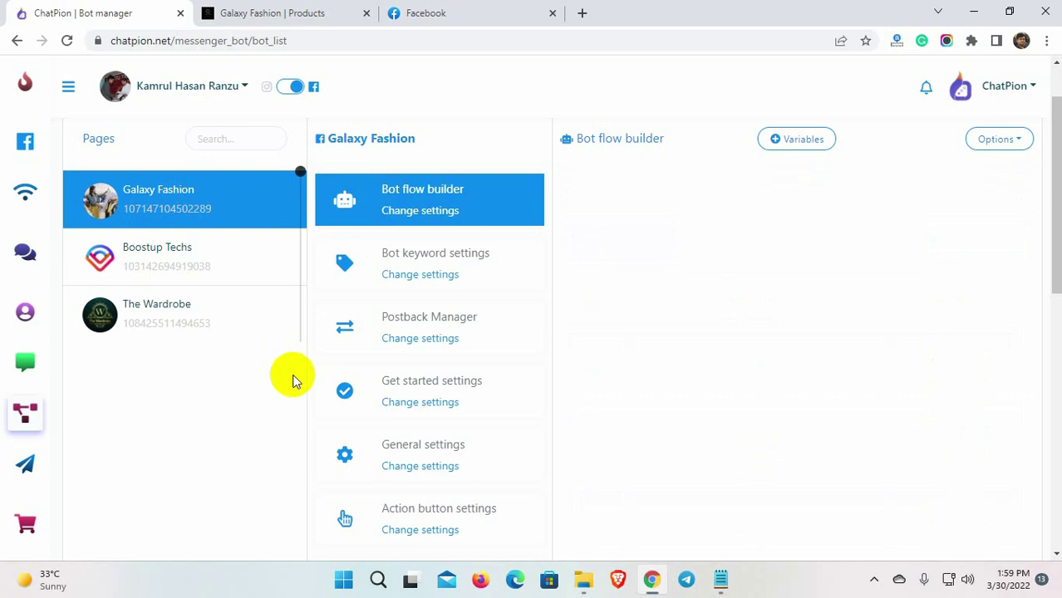
scroll(450, 431, "down", 3)
left_click(420, 360)
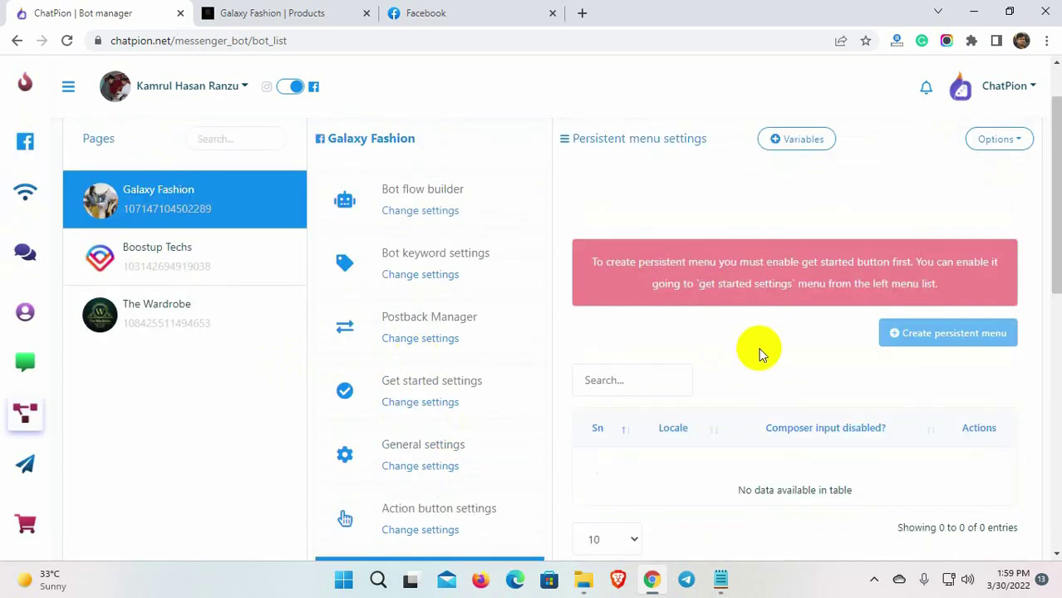
Set Galaxy Fashion's Get started button to Enabled, save, and return to Persistent menu settings.
left_click_drag(590, 261, 955, 284)
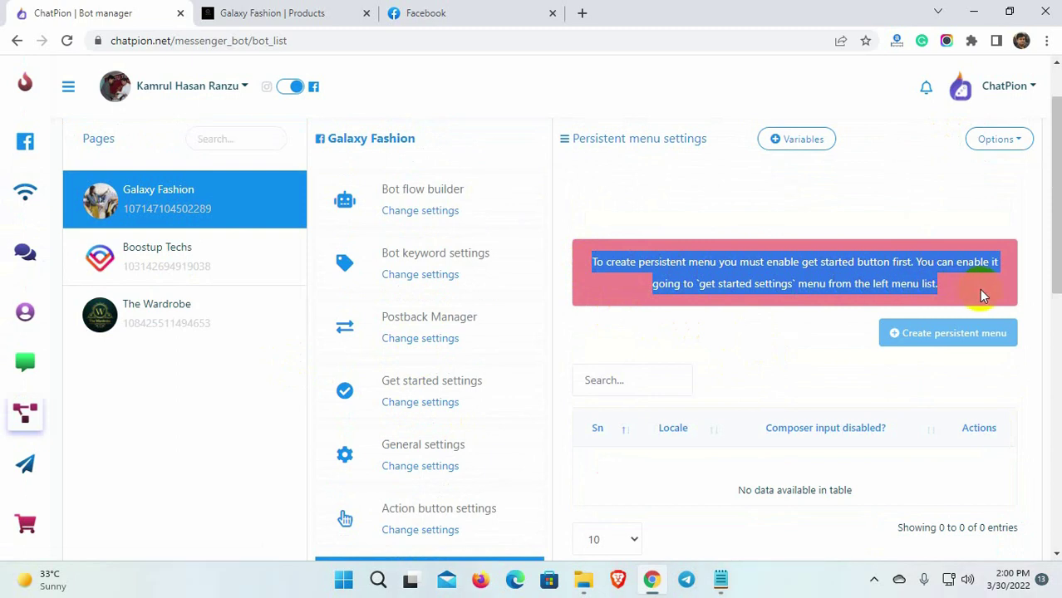
left_click(979, 289)
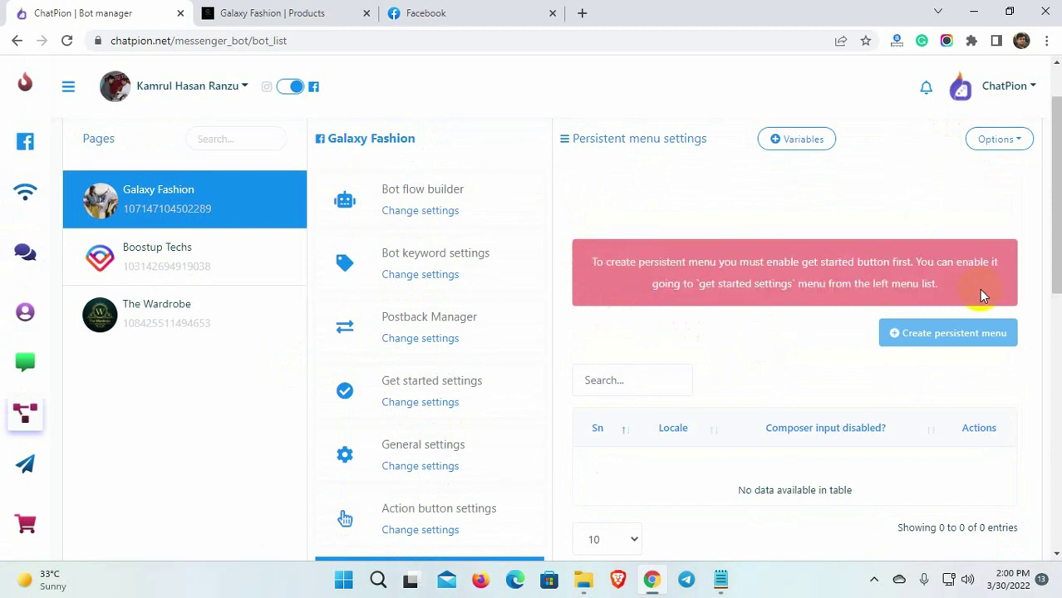
left_click(420, 405)
left_click(643, 251)
left_click(640, 277)
scroll(623, 349, "down", 3)
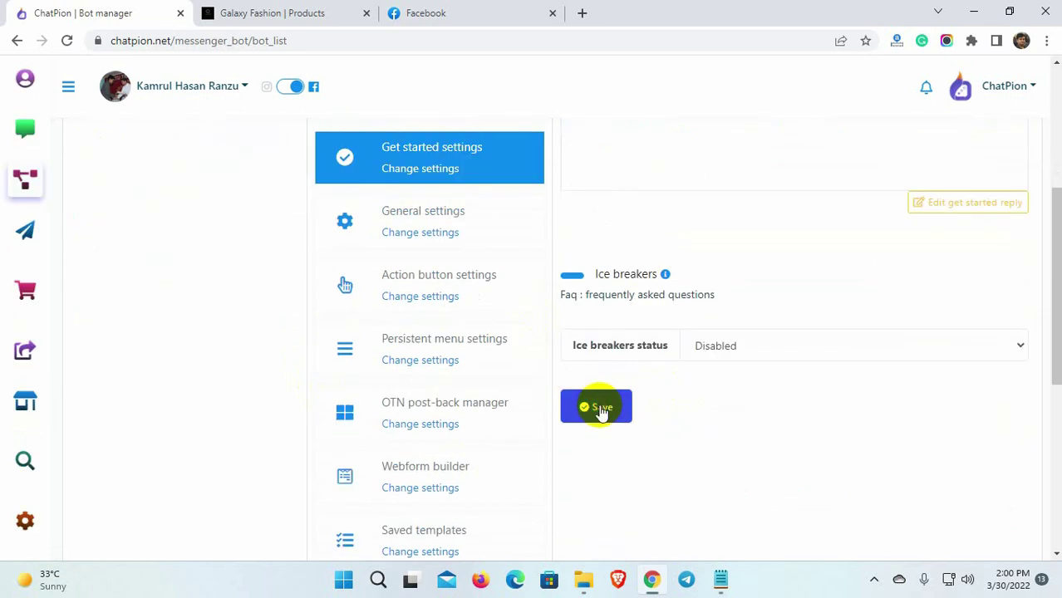
left_click(600, 409)
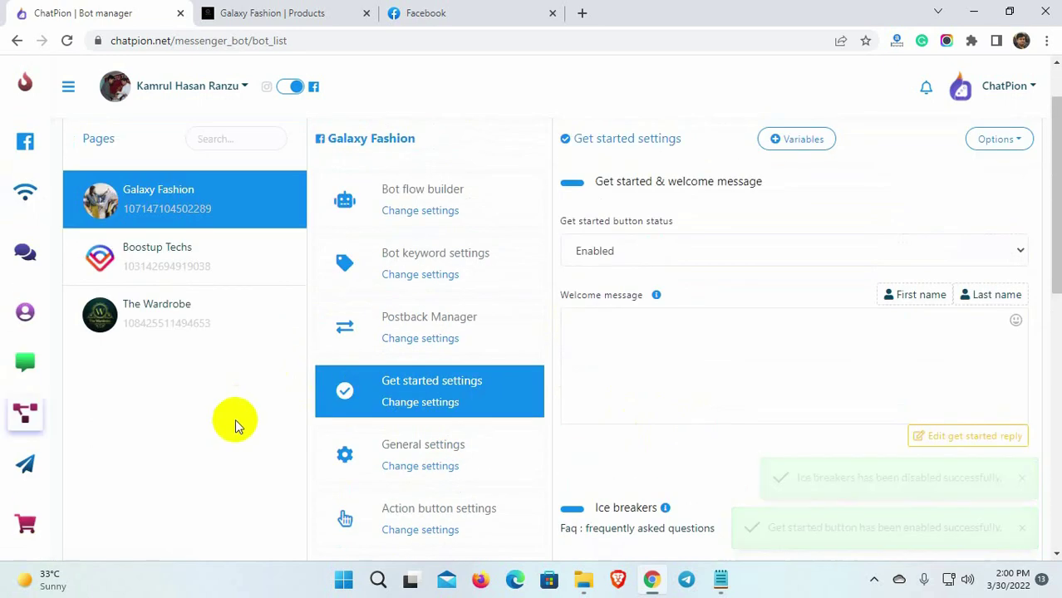
scroll(241, 428, "down", 4)
left_click(419, 281)
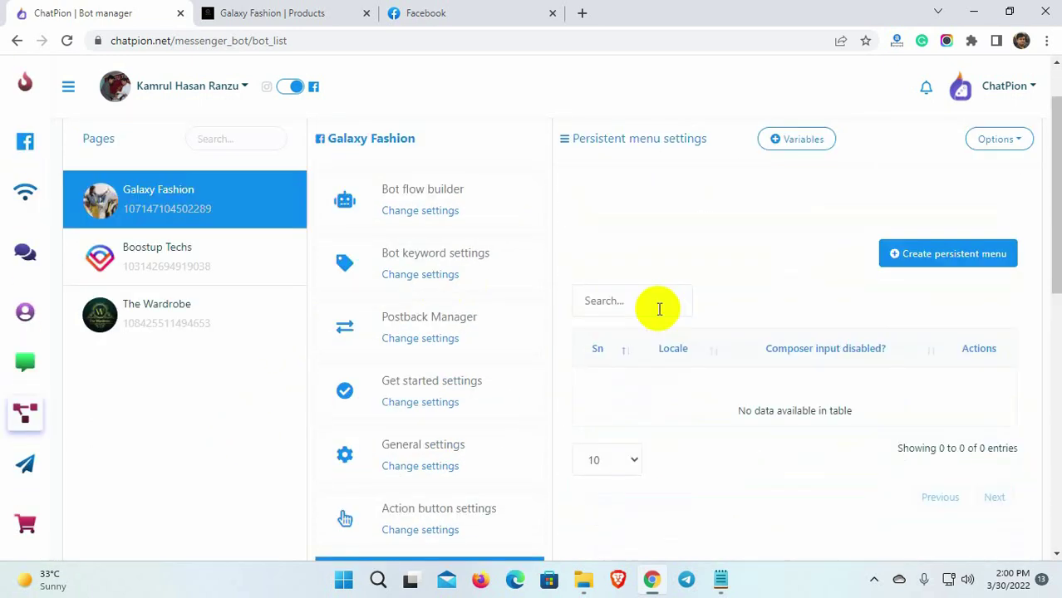
Create a Galaxy Fashion persistent menu with Default locale and 'Composer input disabled?' set to No.
left_click(960, 255)
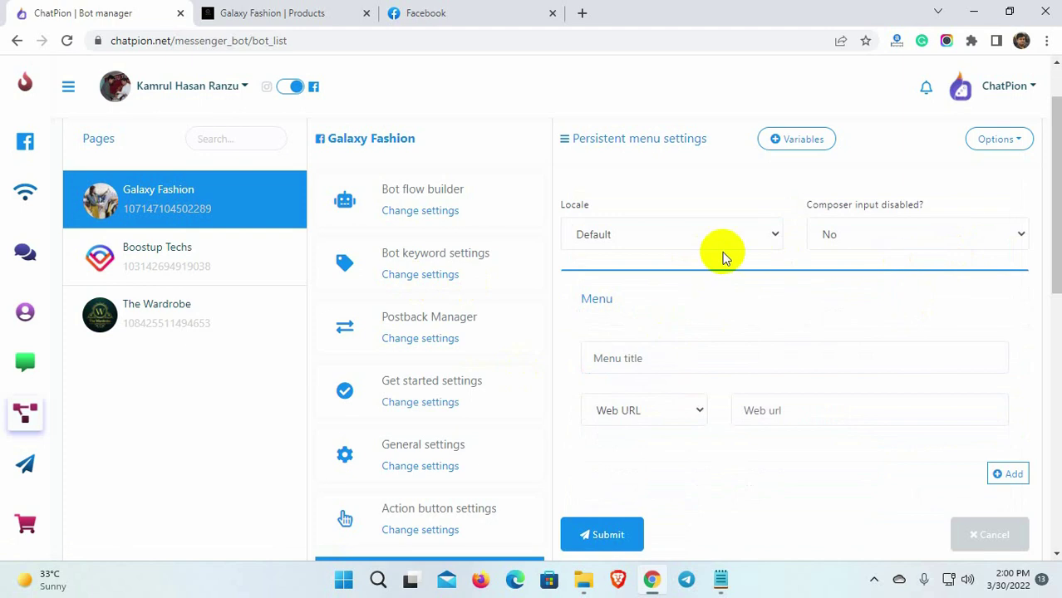
left_click(681, 236)
left_click(860, 272)
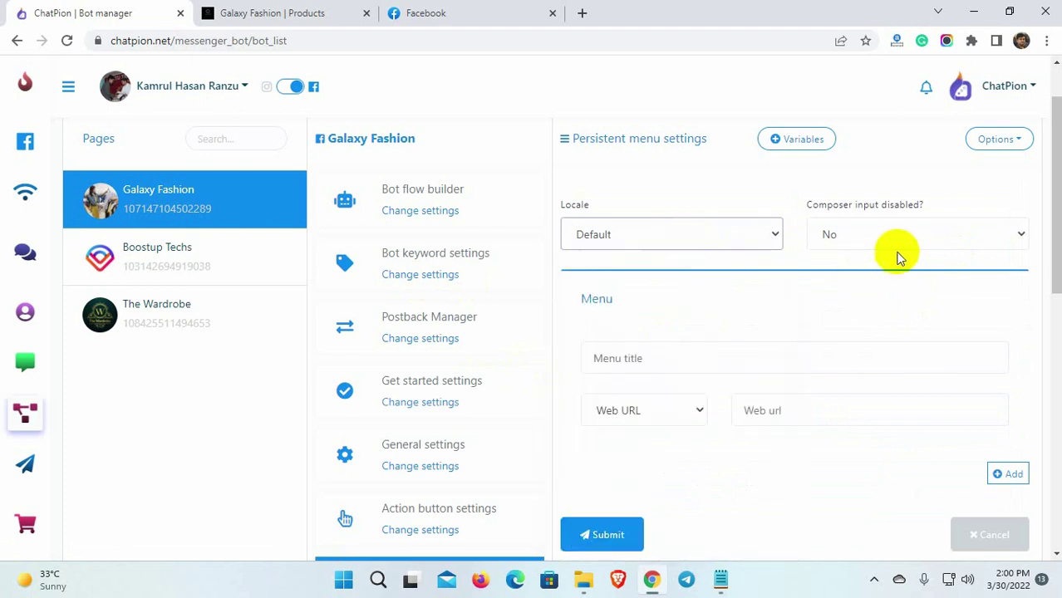
left_click(885, 239)
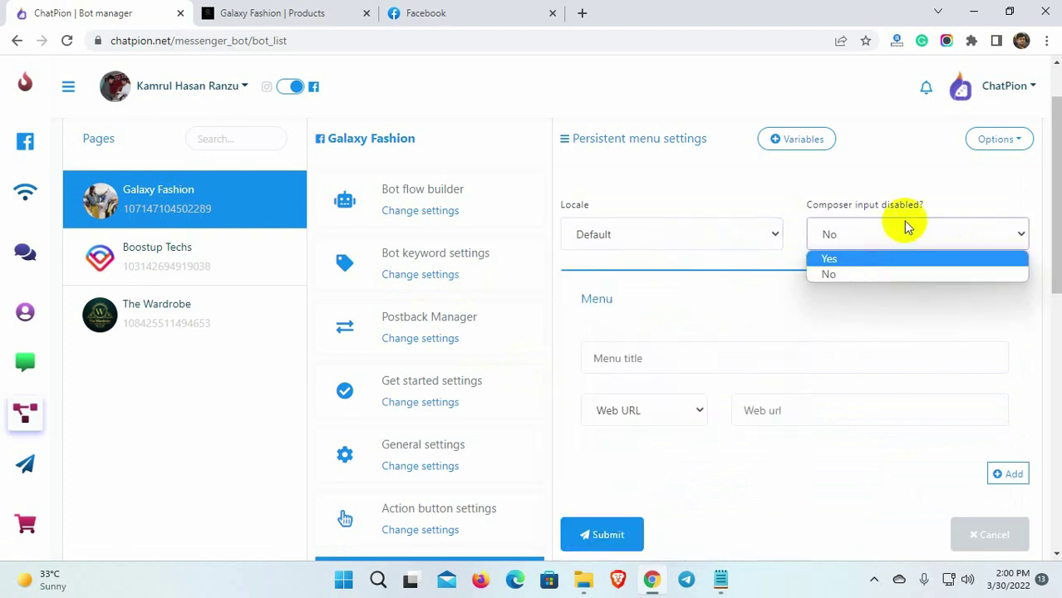
left_click(943, 207)
left_click_drag(807, 205, 926, 205)
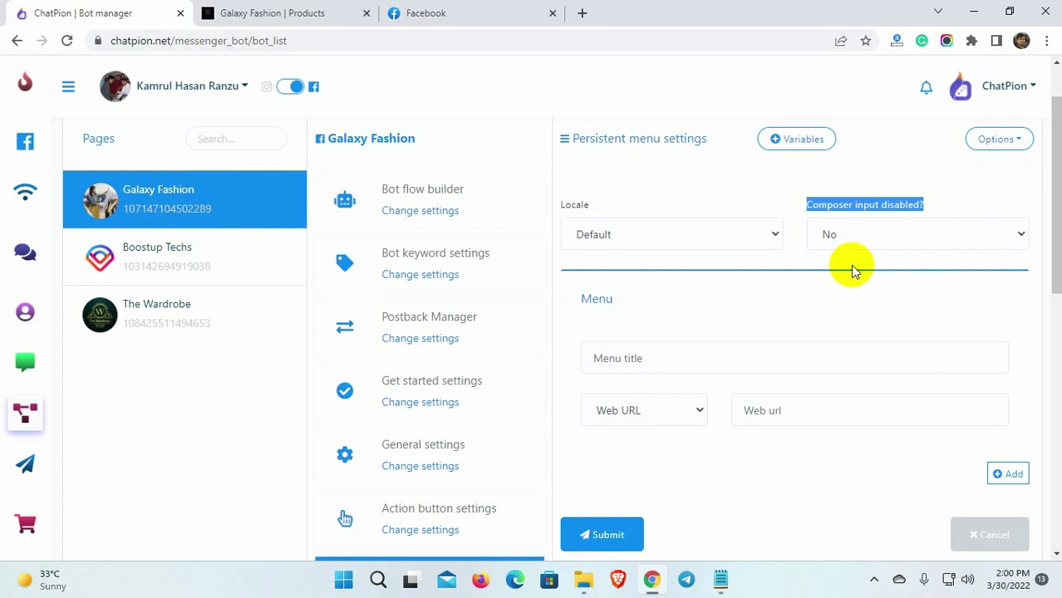
left_click(731, 312)
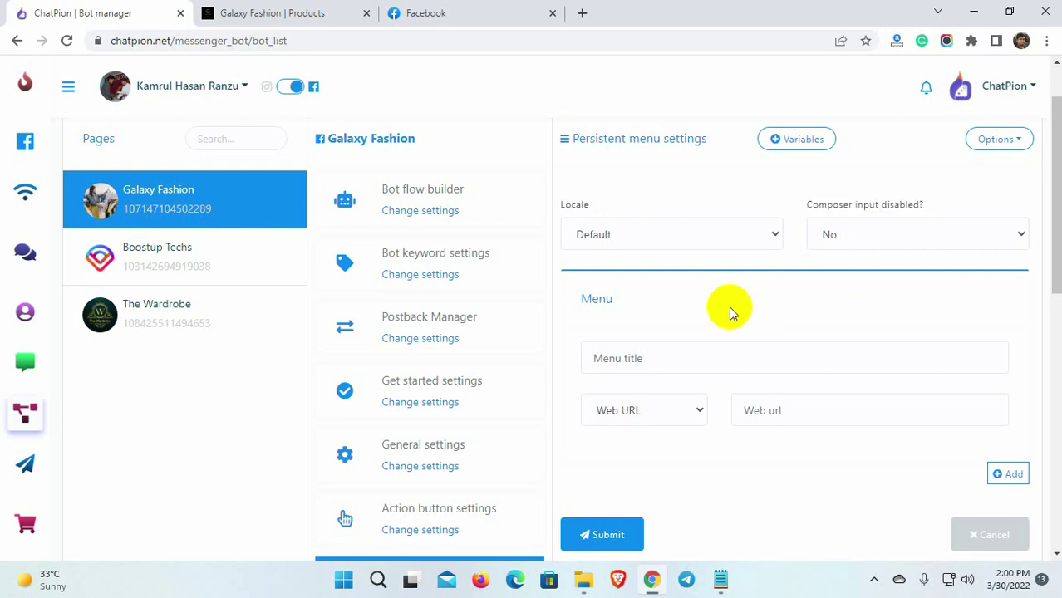
Add a menu item 'What are your opening time?' with the Post back type.
left_click(621, 357)
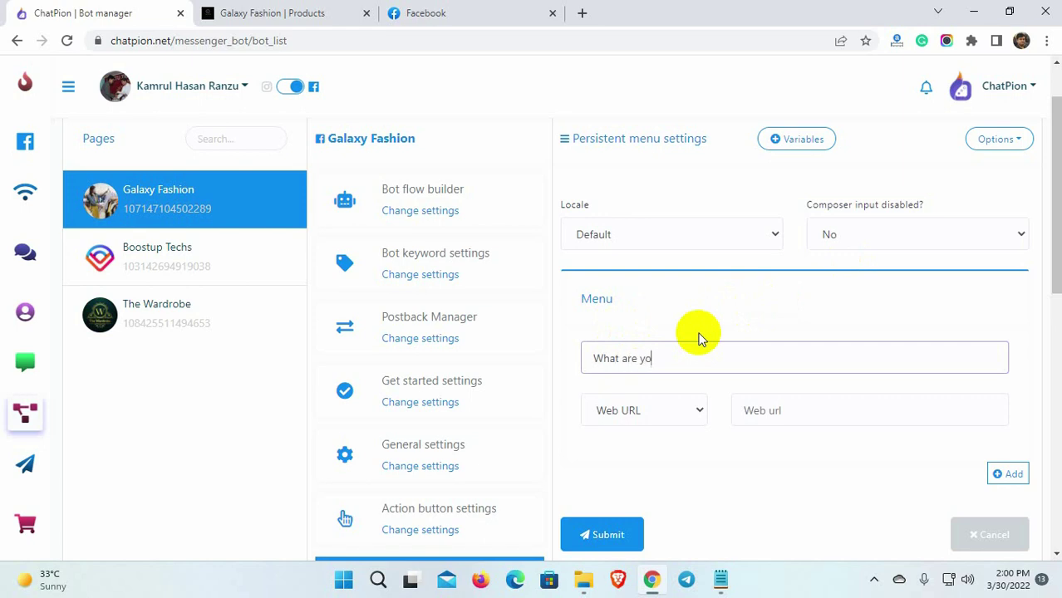
type("?")
scroll(652, 475, "down", 1)
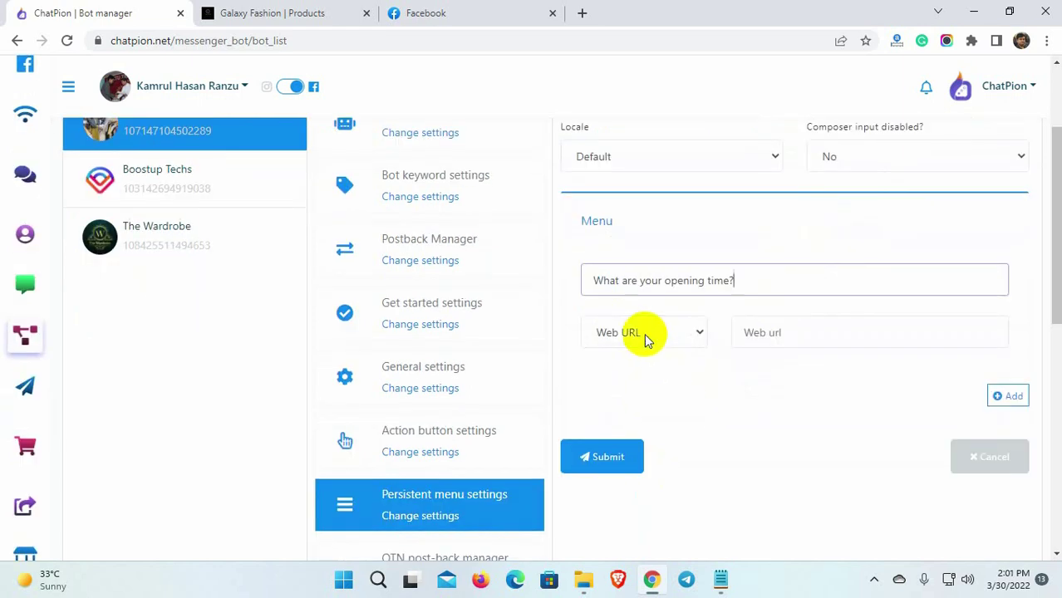
left_click(640, 336)
left_click(623, 373)
left_click(823, 333)
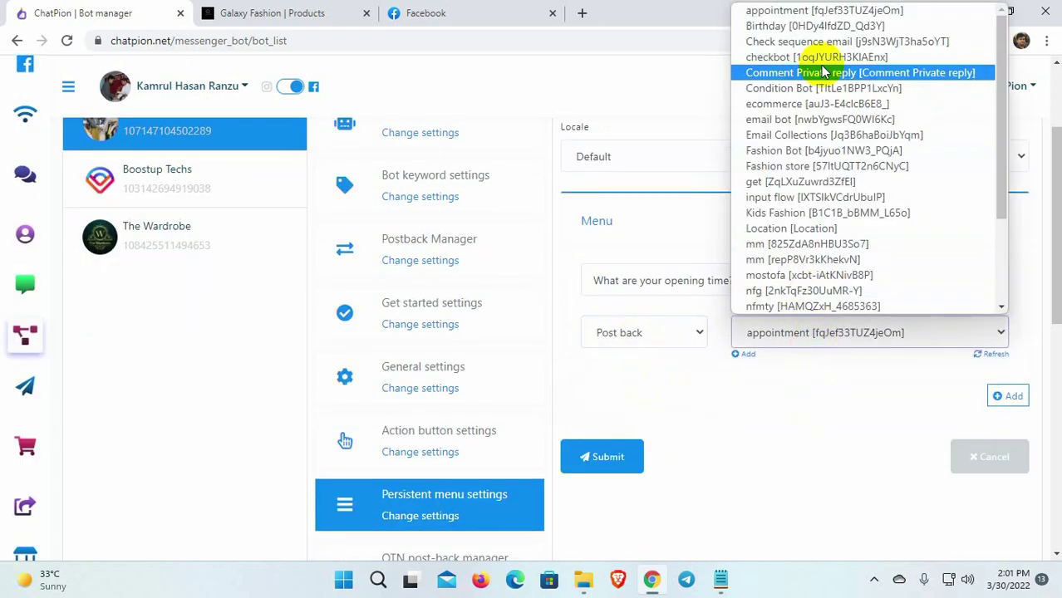
scroll(806, 209, "down", 3)
Create and submit template 'Opening hours galaxy fashion' replying 9 am until 10 pm, then refresh the list.
left_click(748, 355)
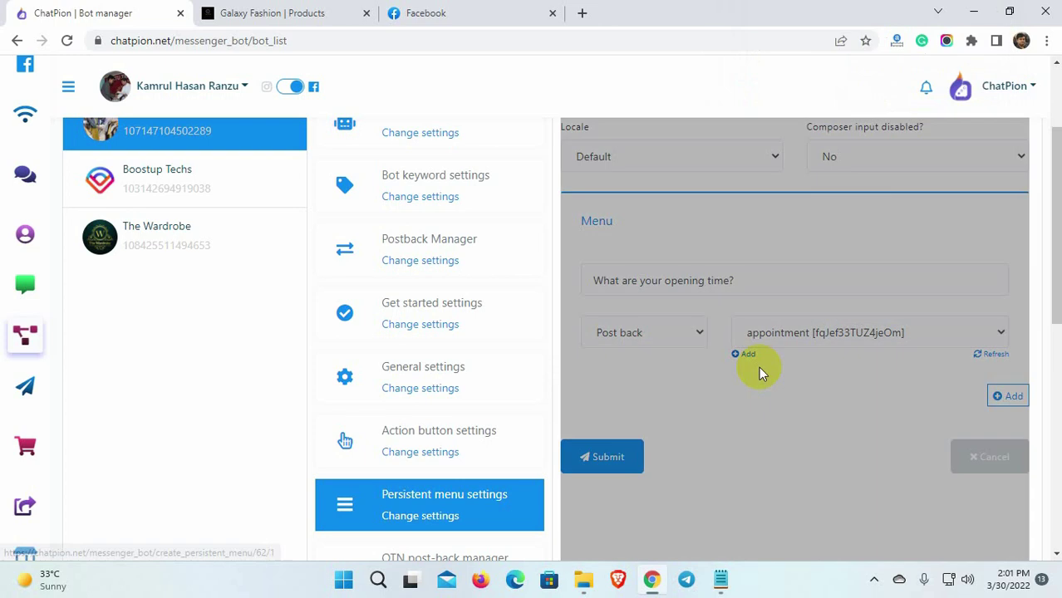
left_click(631, 218)
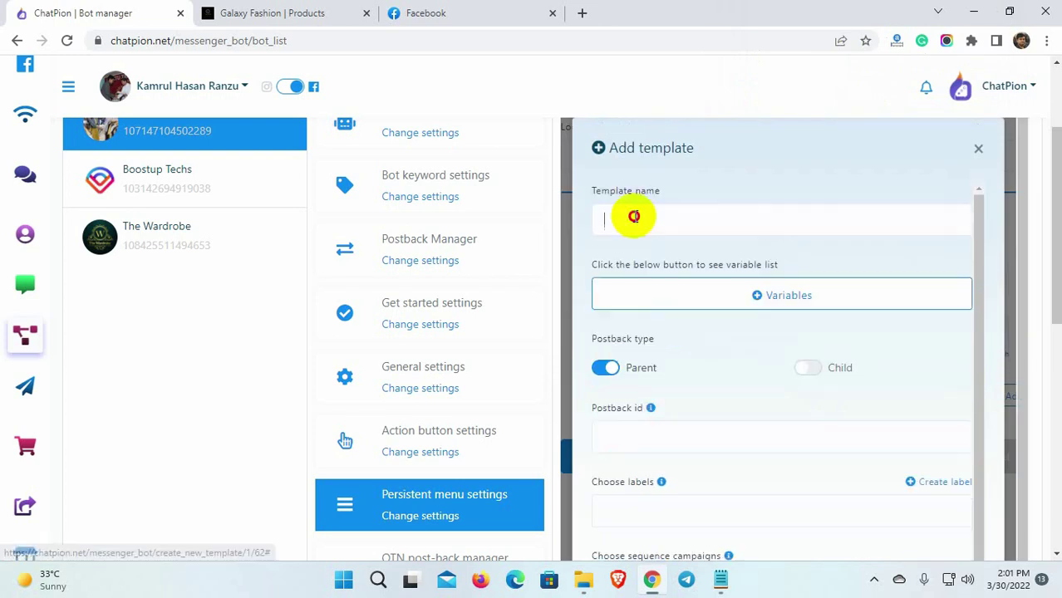
type("Opening hours galaxy fashi")
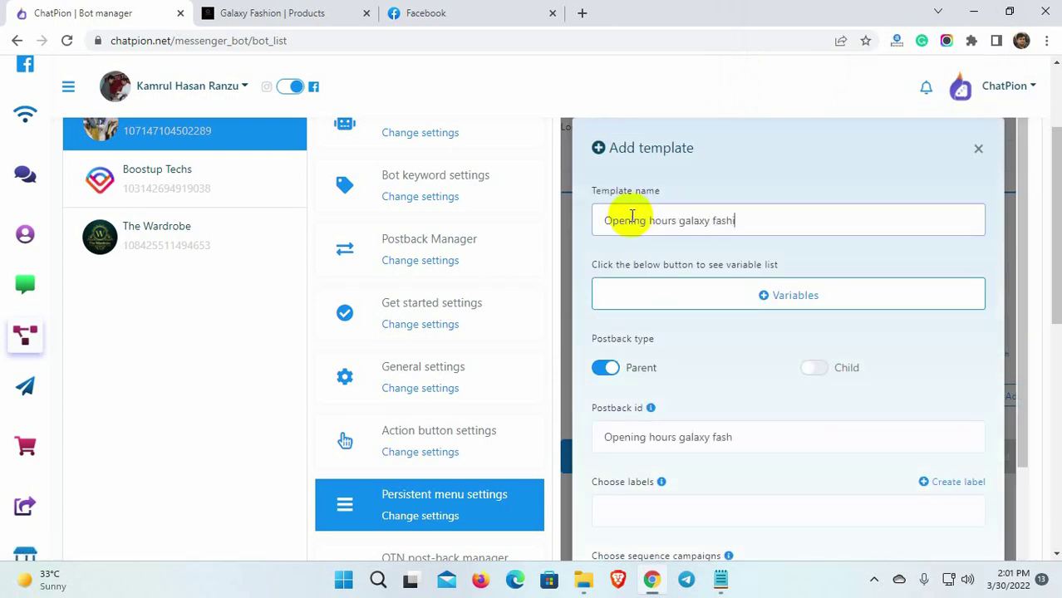
type("on")
scroll(707, 417, "down", 5)
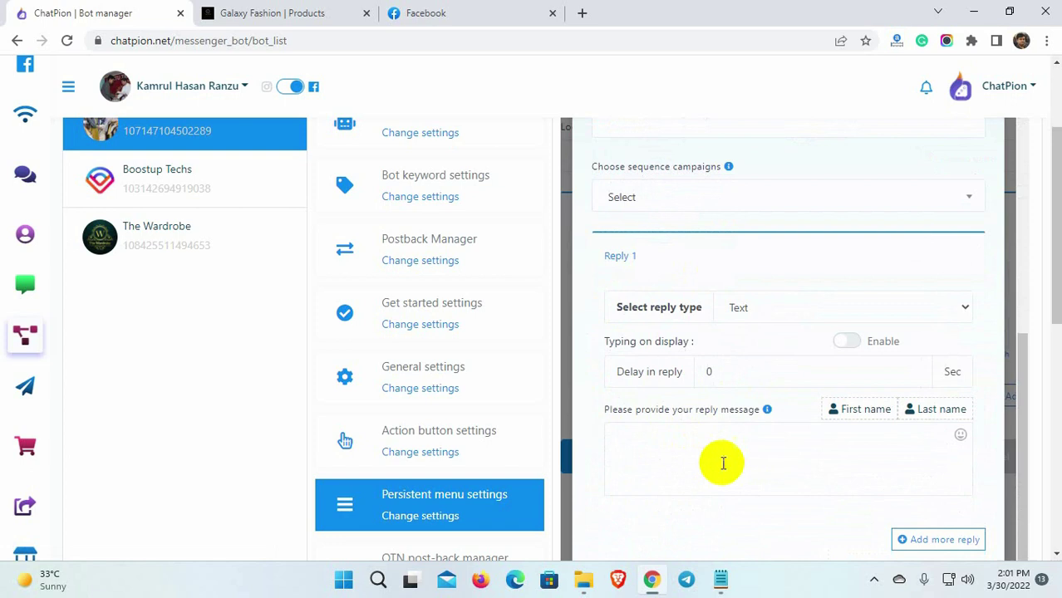
left_click(696, 461)
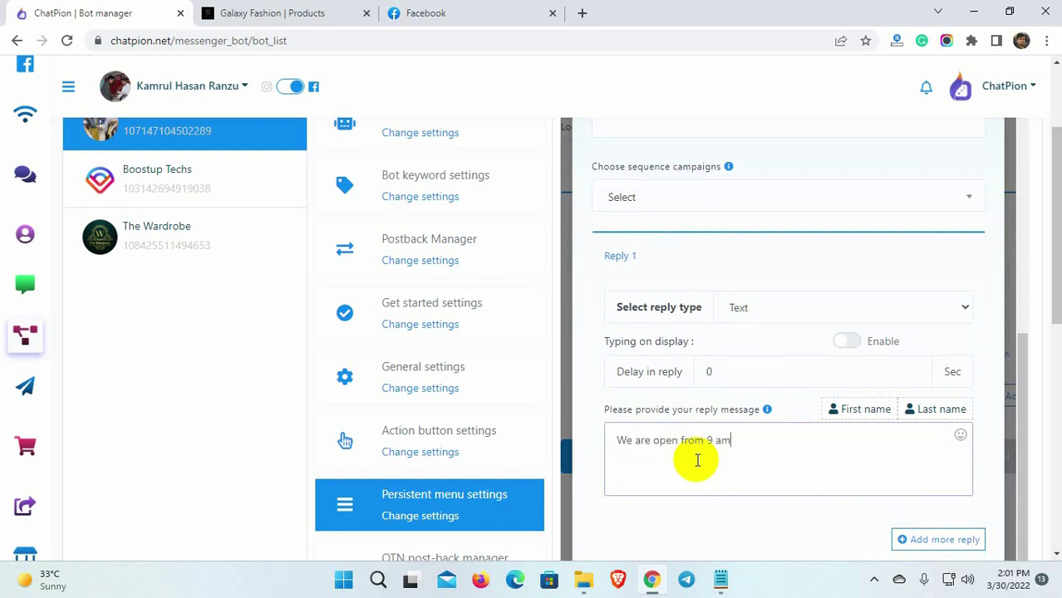
scroll(730, 497, "down", 5)
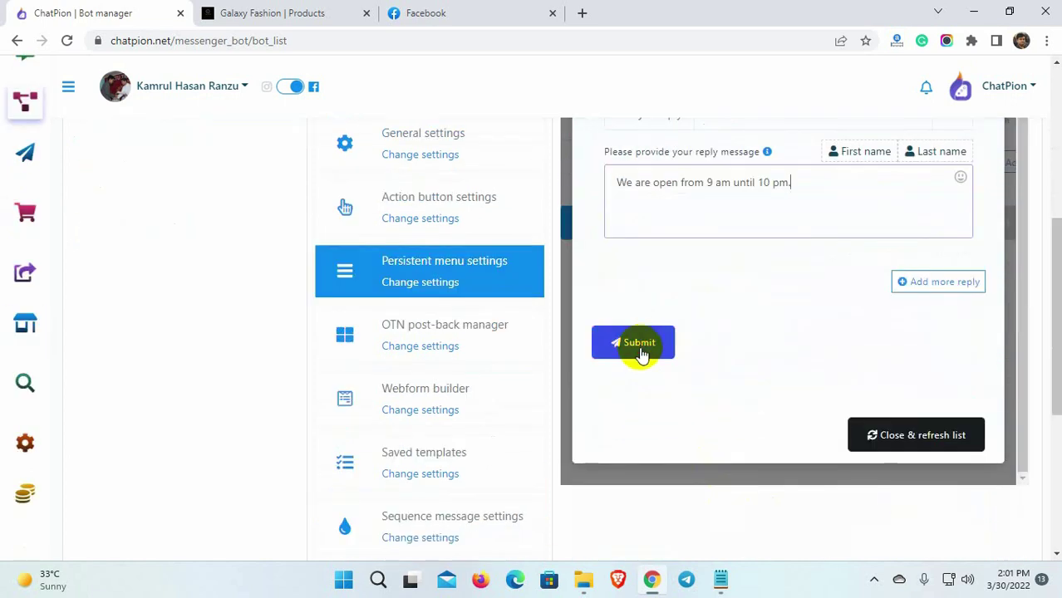
left_click(636, 352)
left_click(913, 441)
scroll(827, 412, "up", 5)
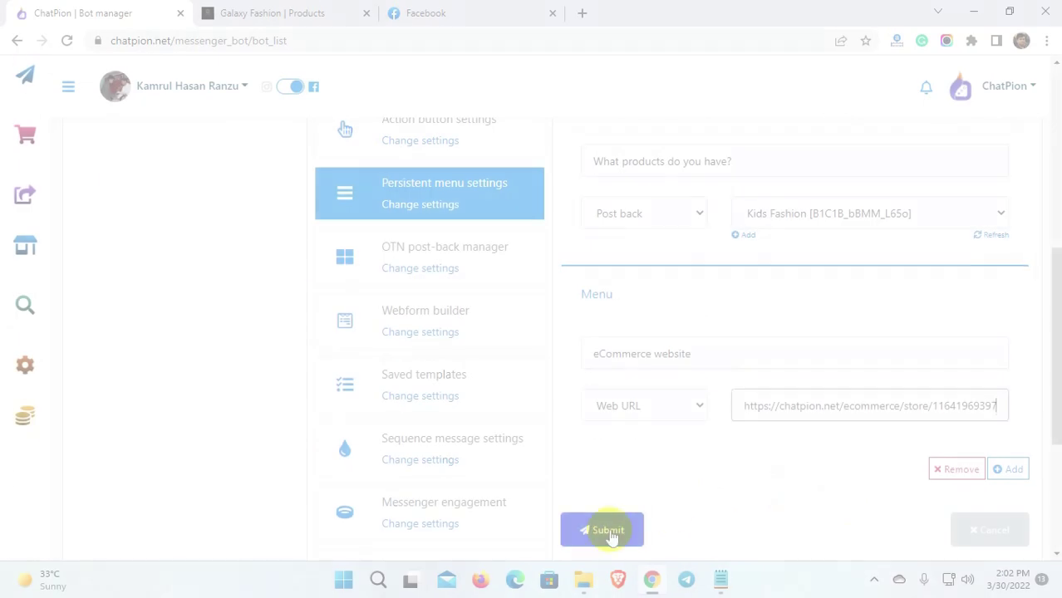
Submit Galaxy Fashion's three-item menu and check its Actions list for the default entry.
left_click(611, 529)
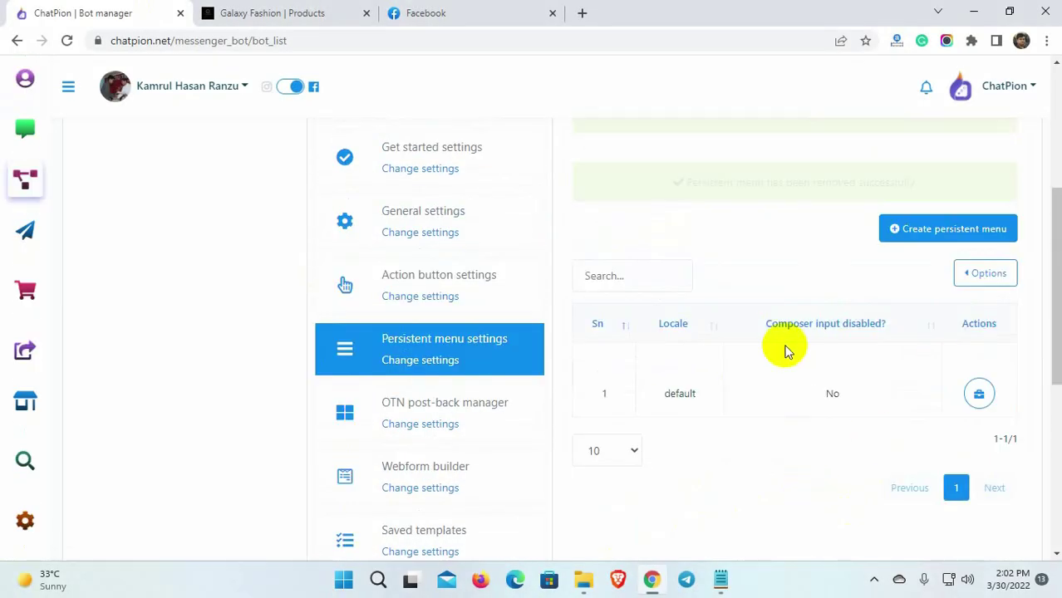
left_click(987, 320)
left_click(913, 375)
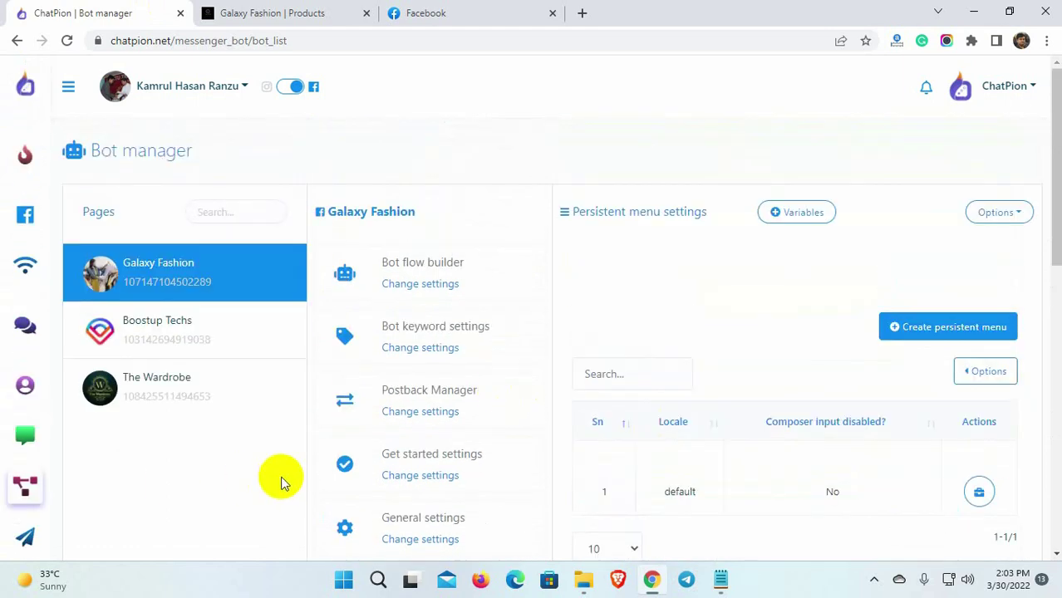
Open a Messenger test chat with the Galaxy Fashion Facebook page.
left_click(460, 11)
scroll(735, 231, "up", 2)
left_click(911, 361)
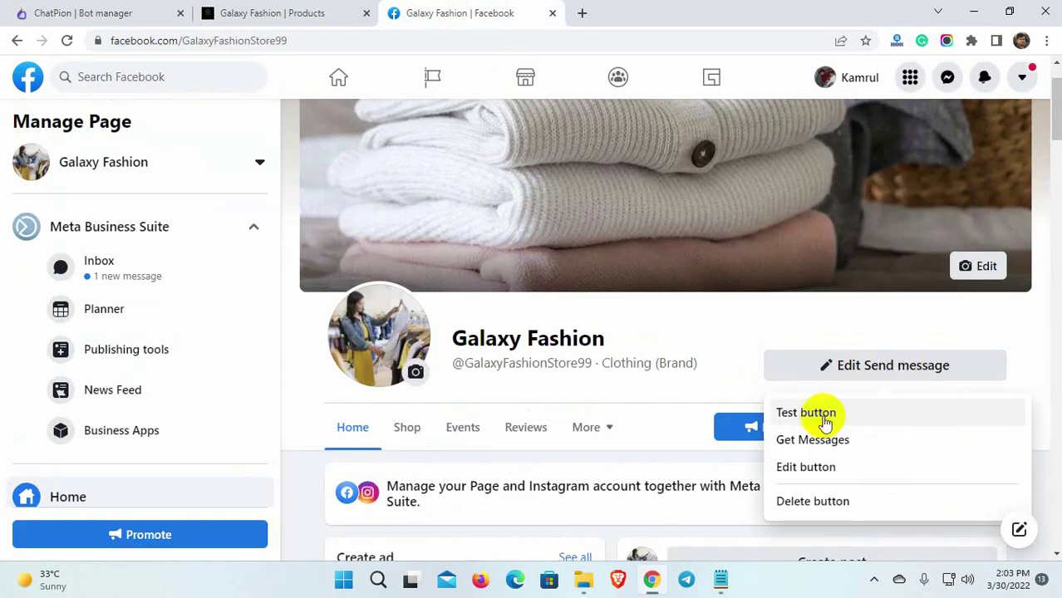
left_click(818, 410)
scroll(696, 358, "down", 1)
From the persistent menu, get the 9 am–10 pm opening-hours reply, then open the eCommerce store.
left_click(970, 538)
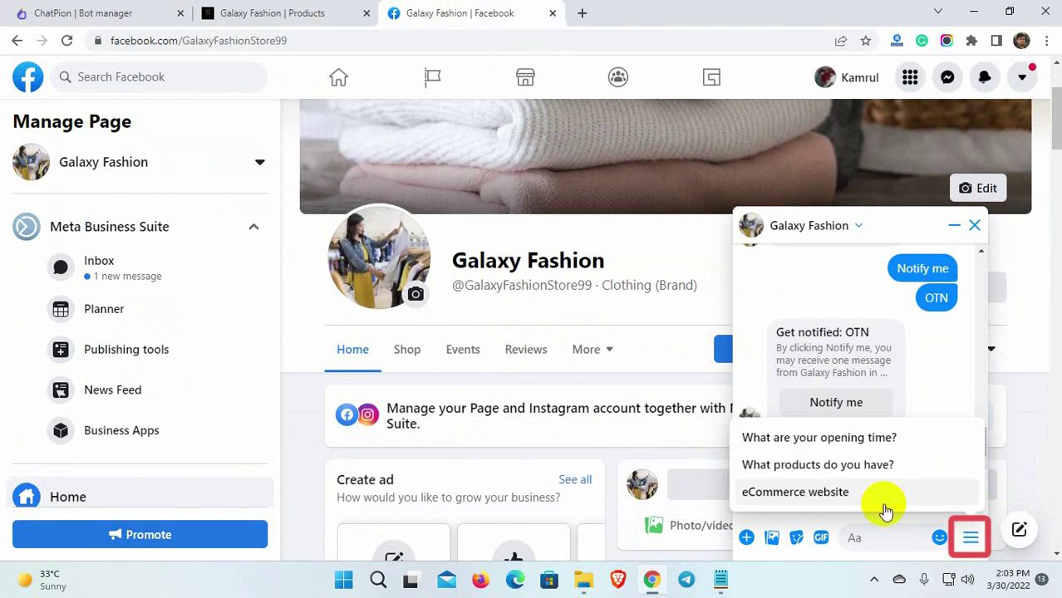
left_click(827, 439)
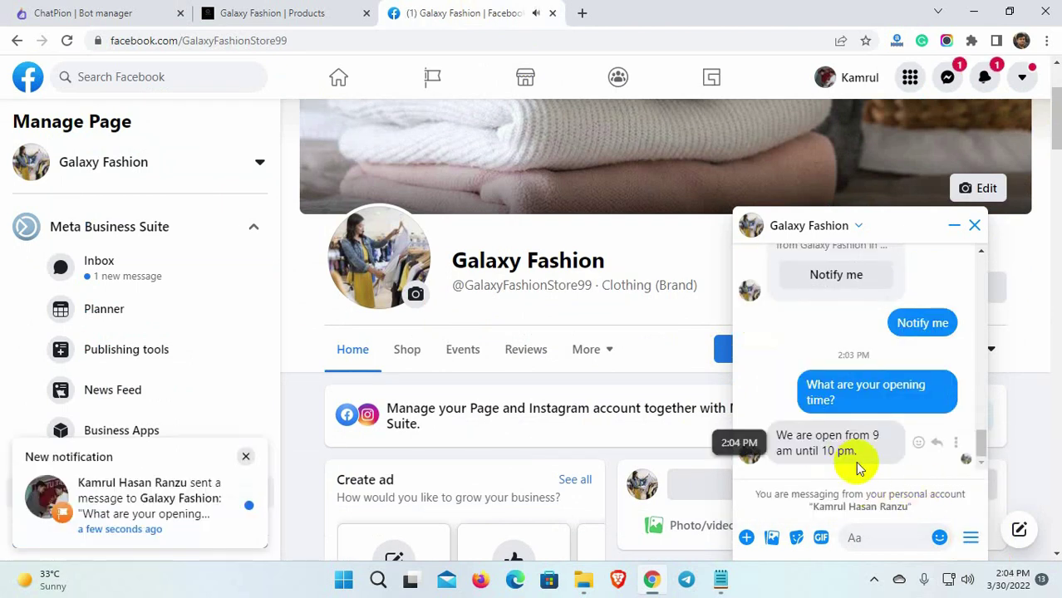
left_click(969, 537)
left_click(830, 490)
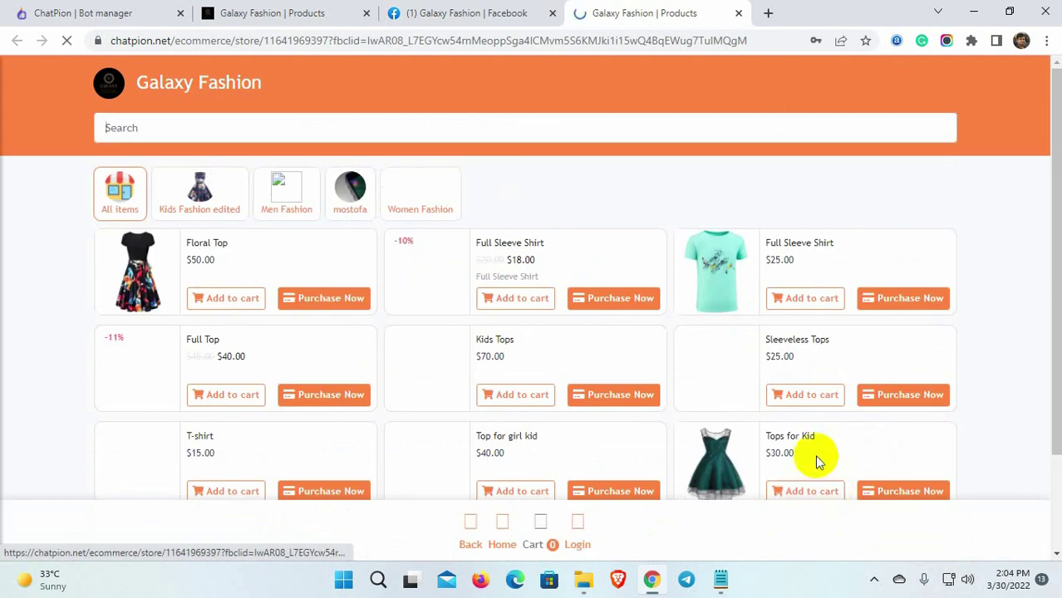